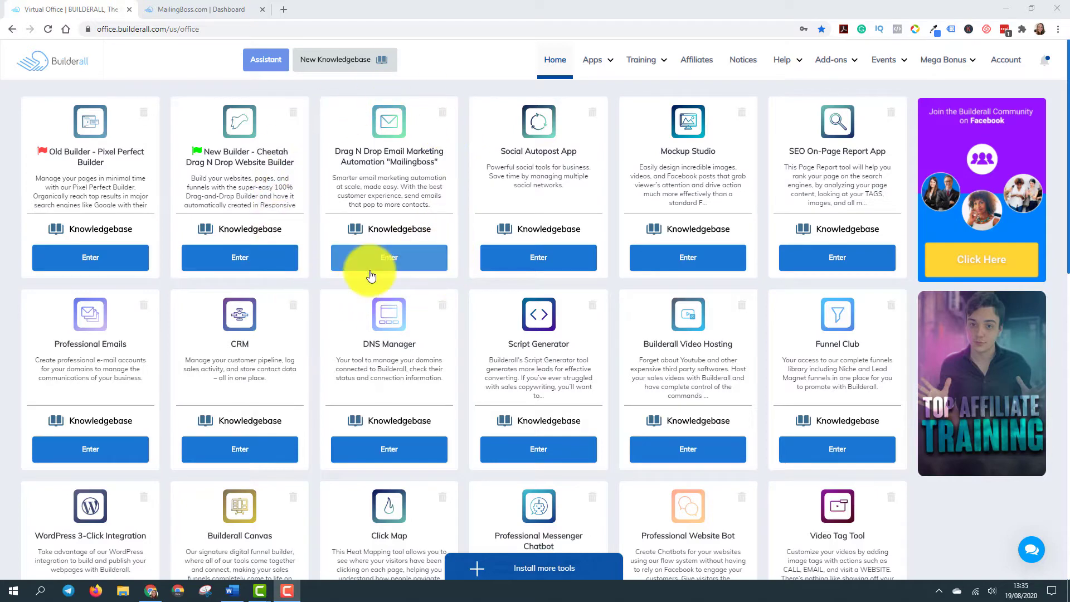
- Switch to the MailingBoss Dashboard tab and highlight the Create a New Campaign heading
click(195, 10)
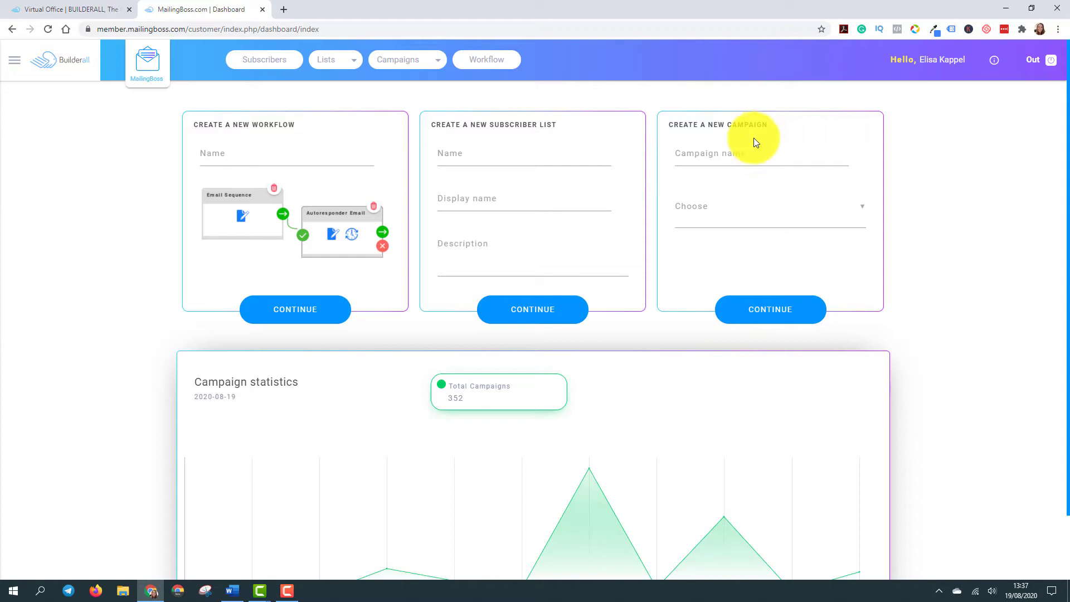
drag(728, 124, 762, 123)
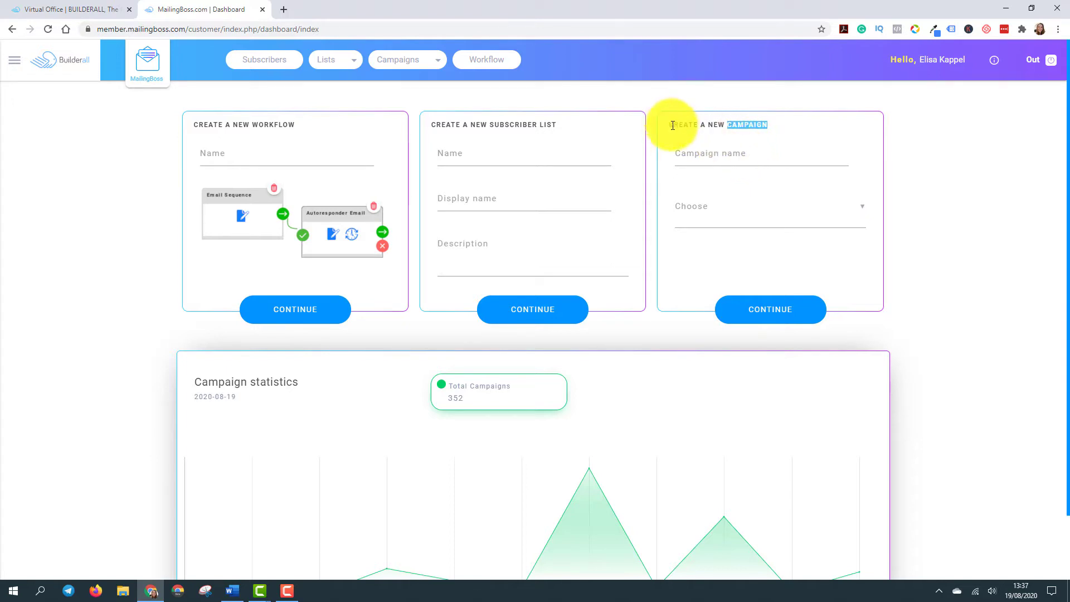
- Create a campaign named 'training' for the CL002EN - Afiliado de sucesso list and continue
click(738, 127)
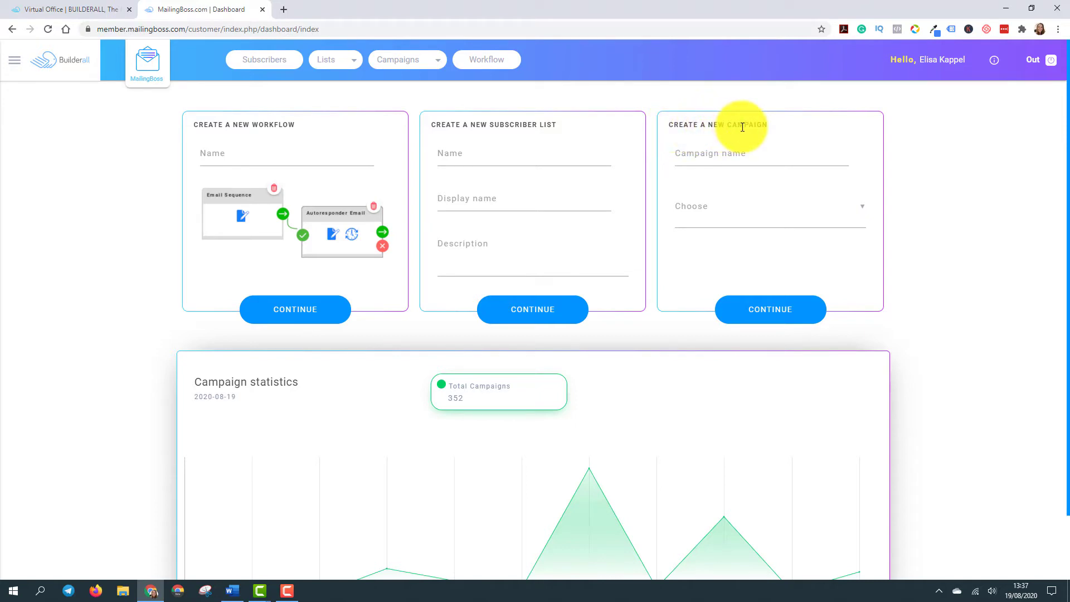
click(712, 157)
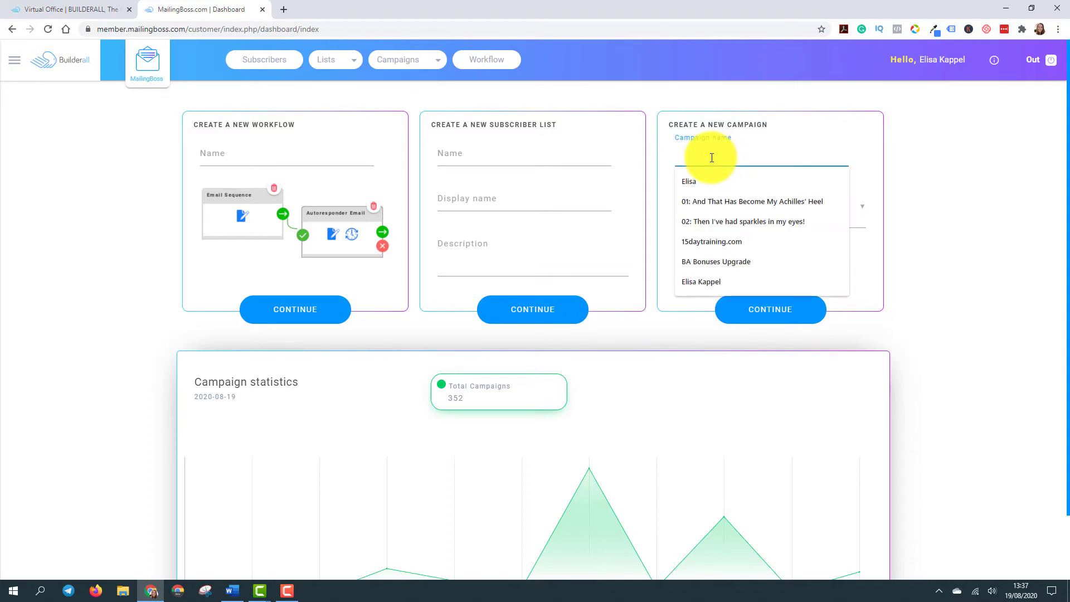
text(training)
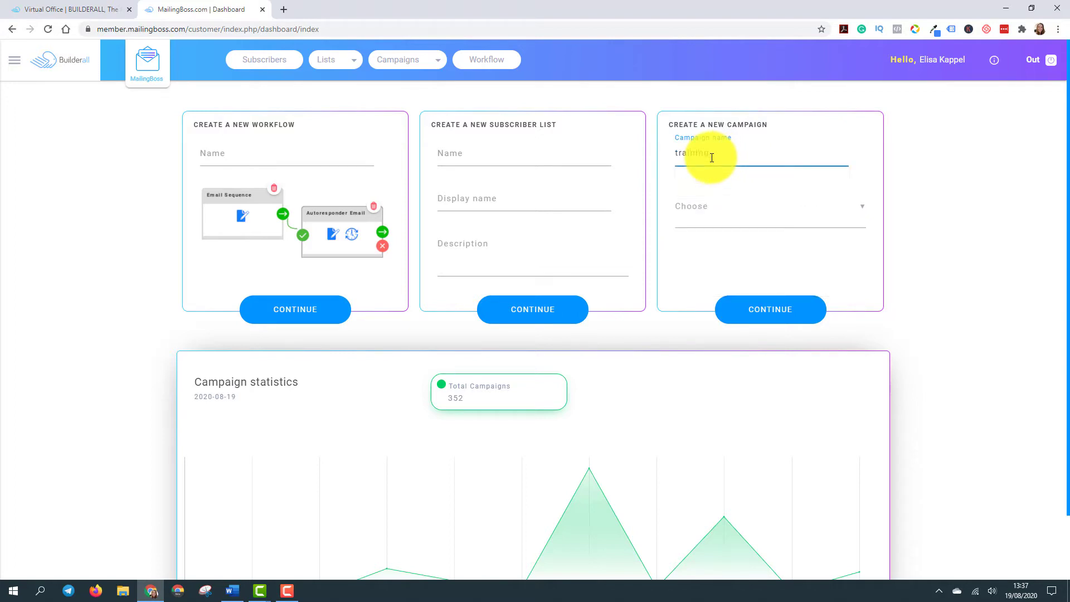
click(699, 216)
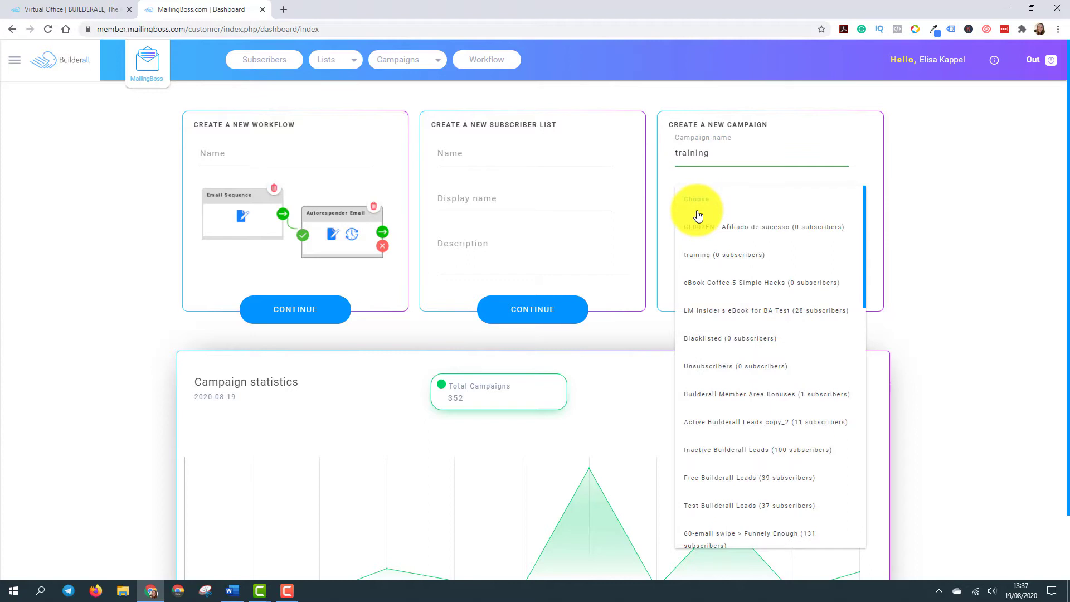
click(729, 233)
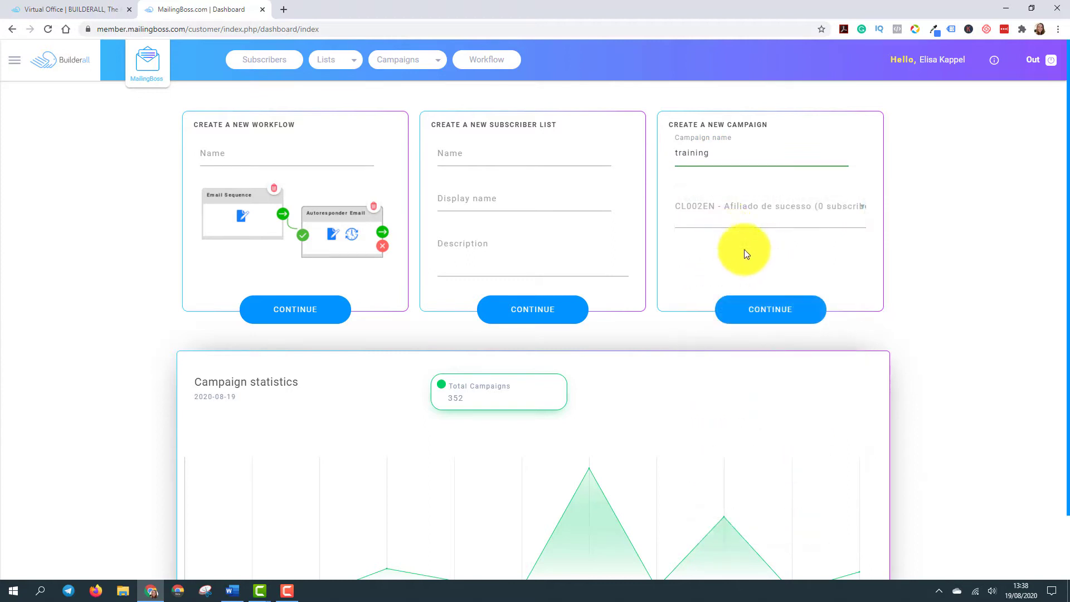
click(764, 314)
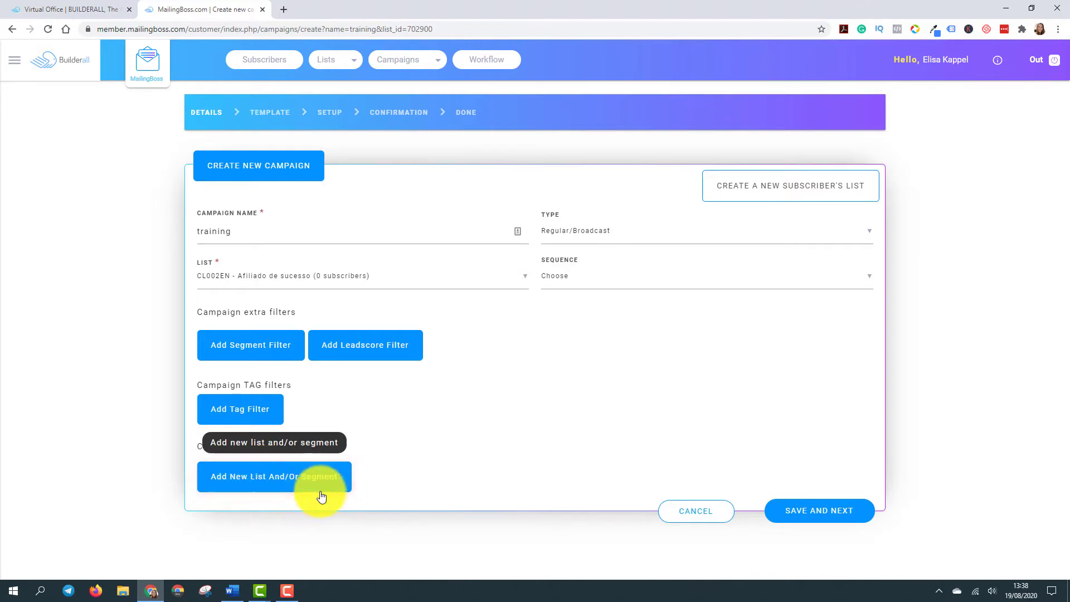
- Add extra recipient lists training, Blacklisted and Active Builderall Leads copy_2
click(251, 484)
click(251, 494)
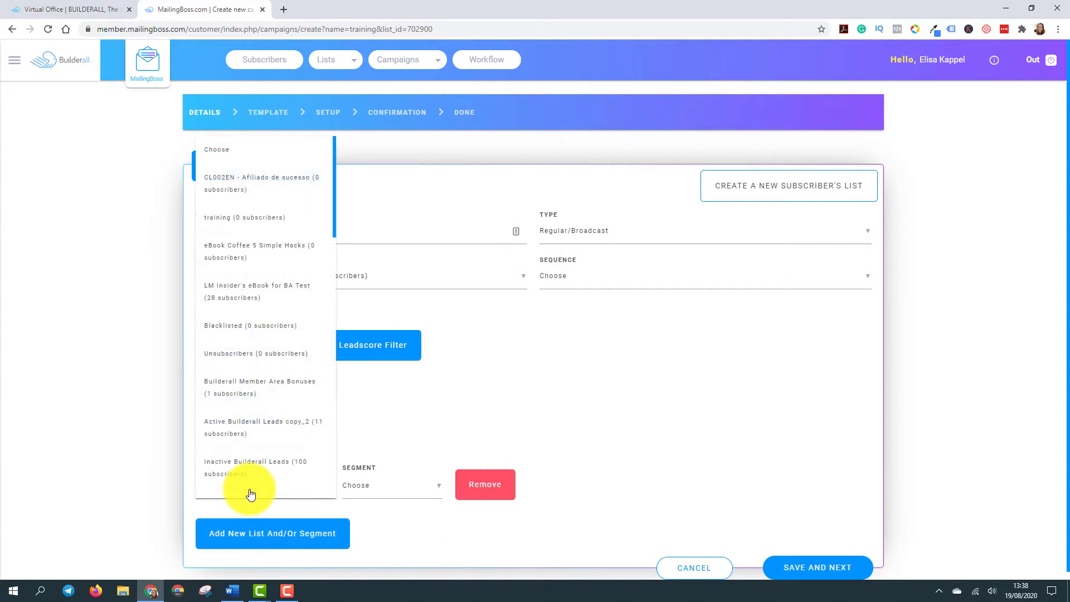
click(246, 217)
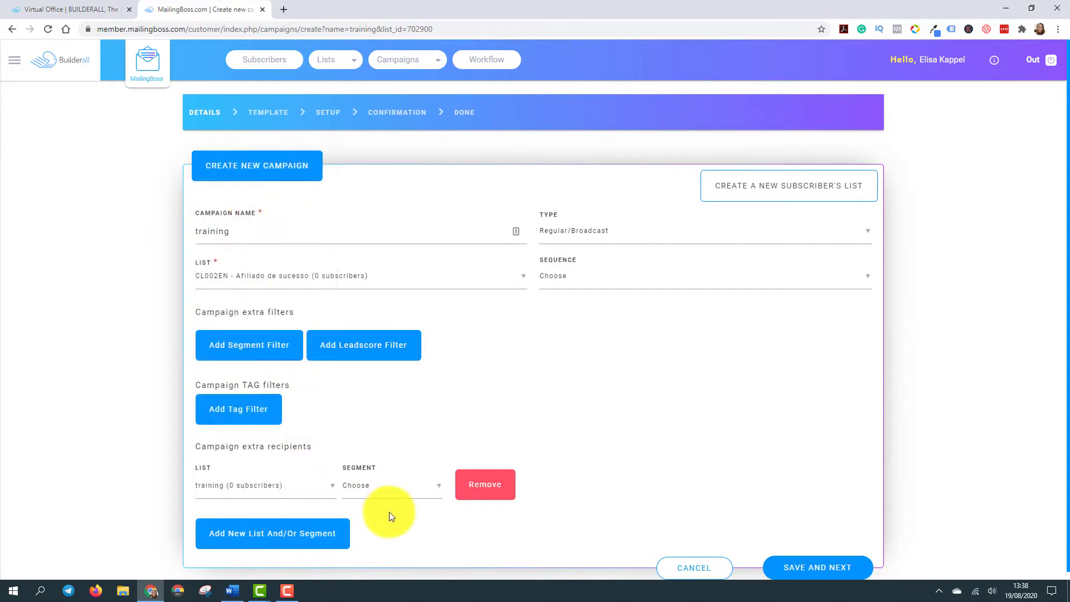
click(329, 536)
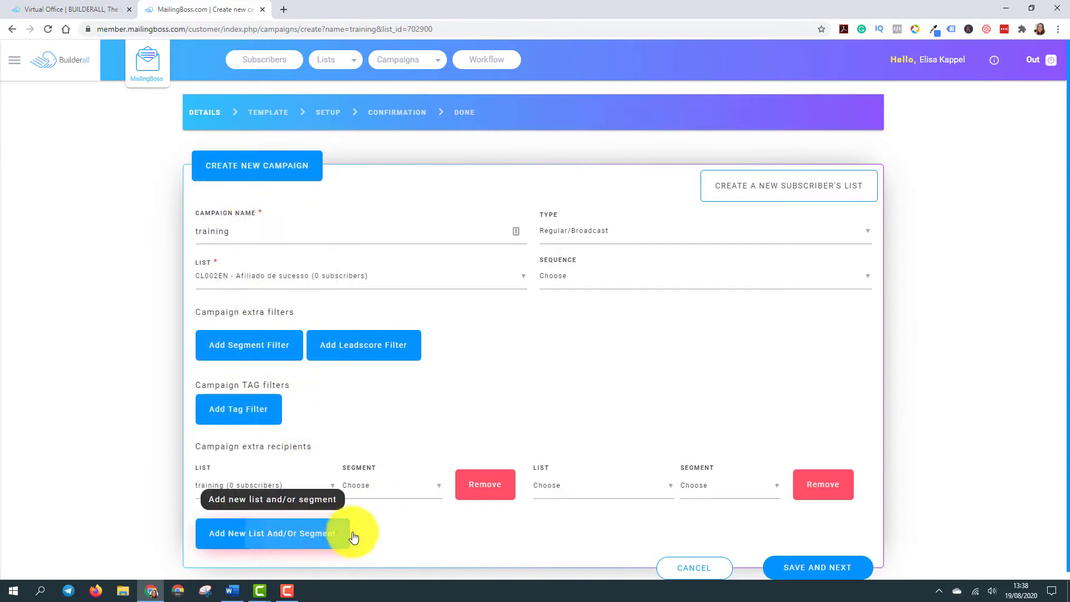
click(590, 484)
click(584, 330)
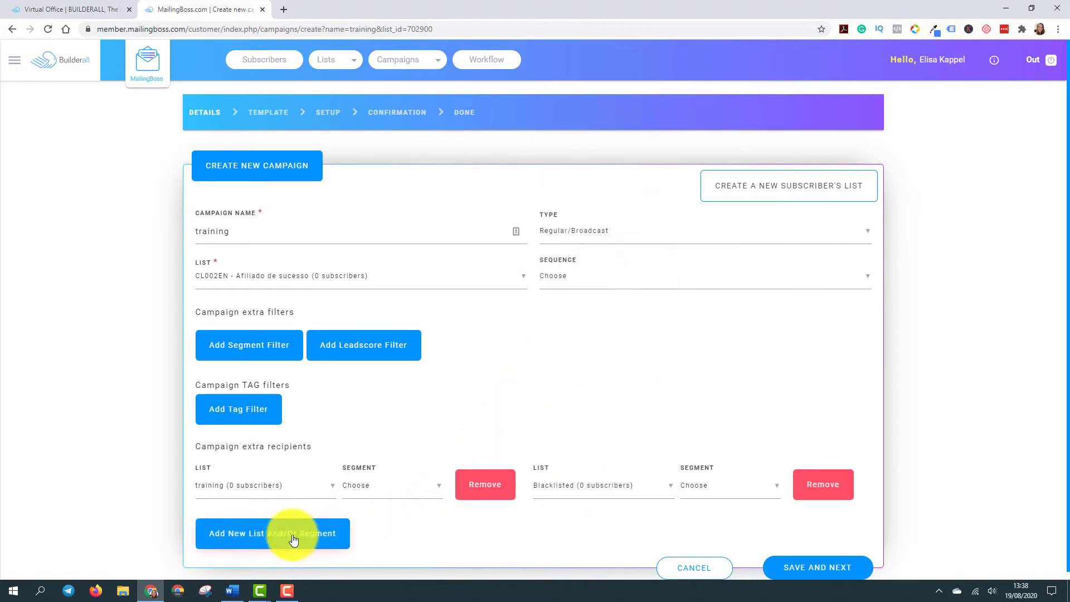
click(282, 534)
click(242, 546)
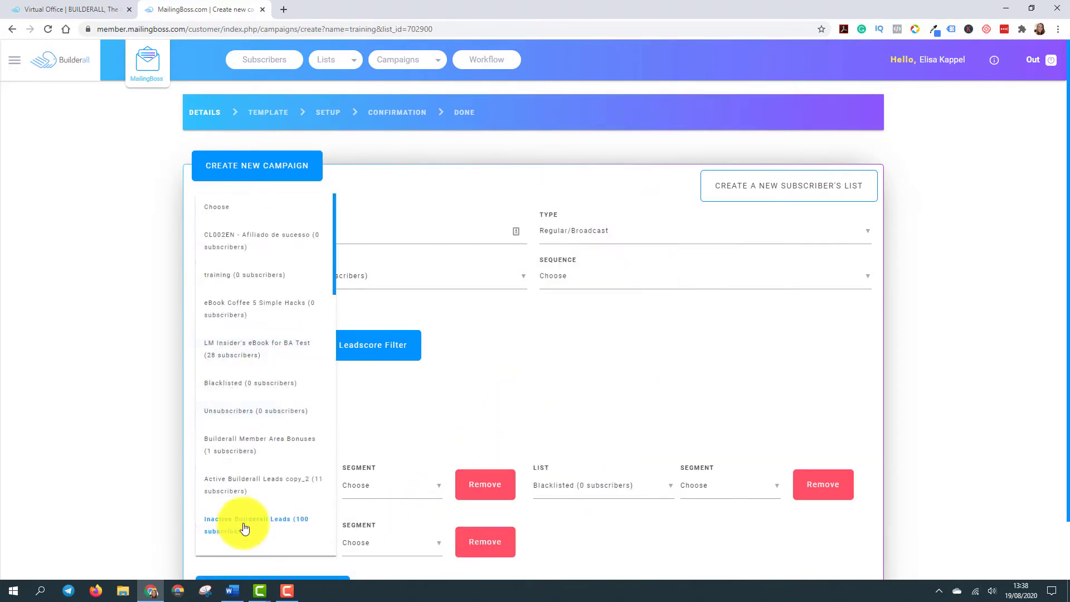
click(242, 488)
scroll(445, 527, down, 1)
- Add Inactive Builderall Leads, Builderall Member Area Bonuses and another Active Builderall Leads copy_2 list
click(310, 529)
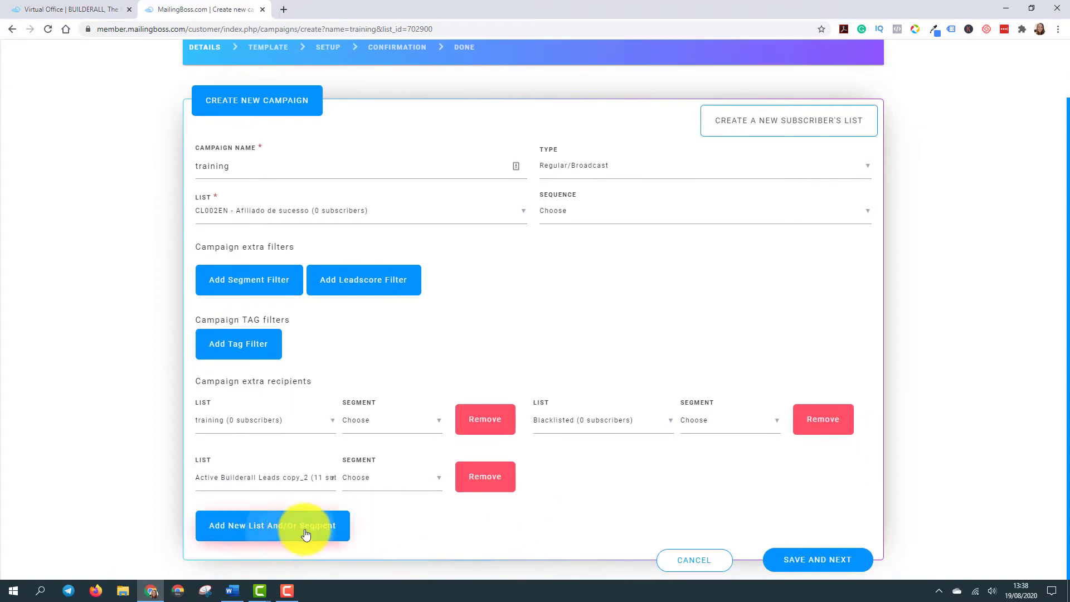
click(568, 479)
click(568, 474)
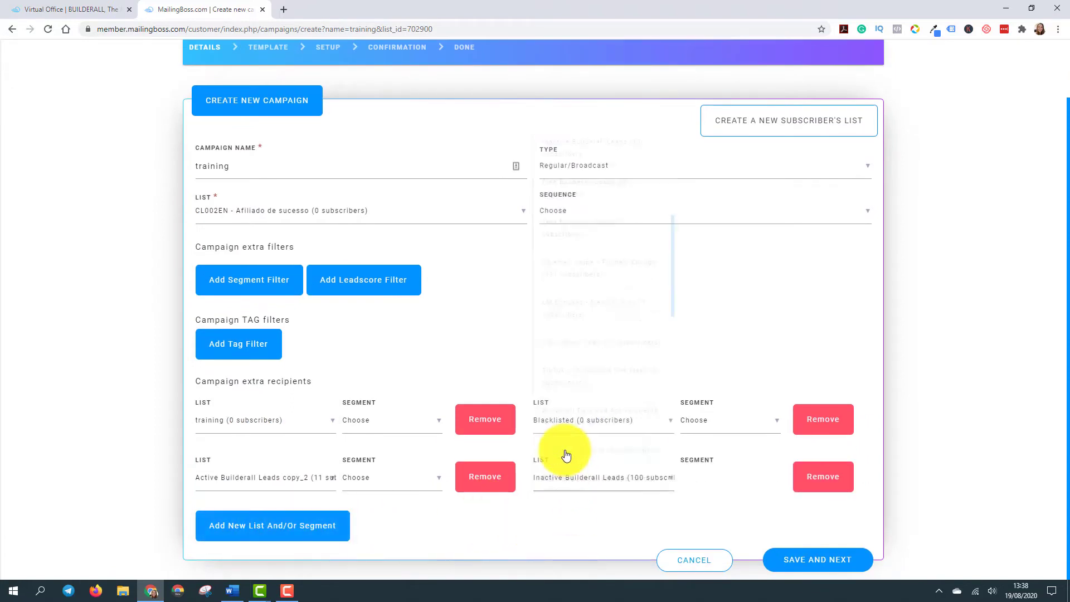
click(343, 525)
click(224, 536)
click(242, 454)
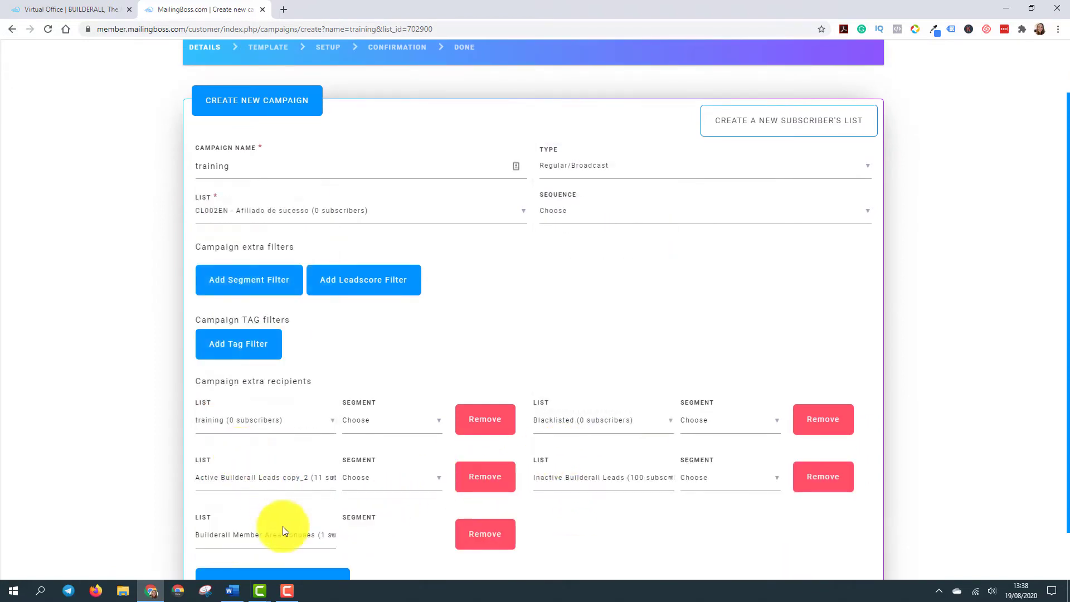
scroll(283, 526, down, 1)
click(285, 532)
click(249, 538)
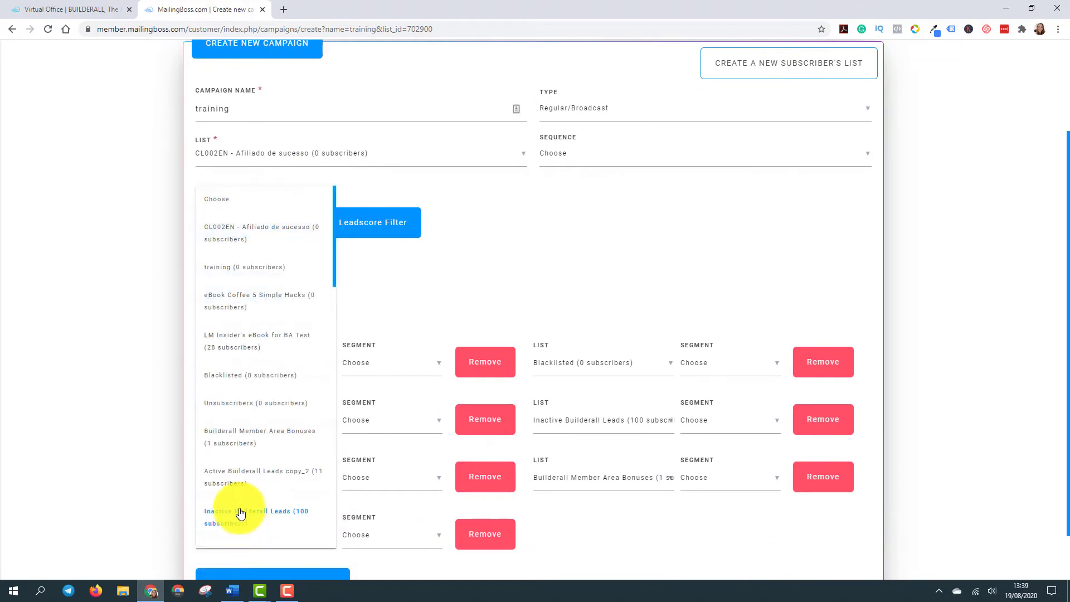
click(236, 483)
scroll(563, 544, down, 1)
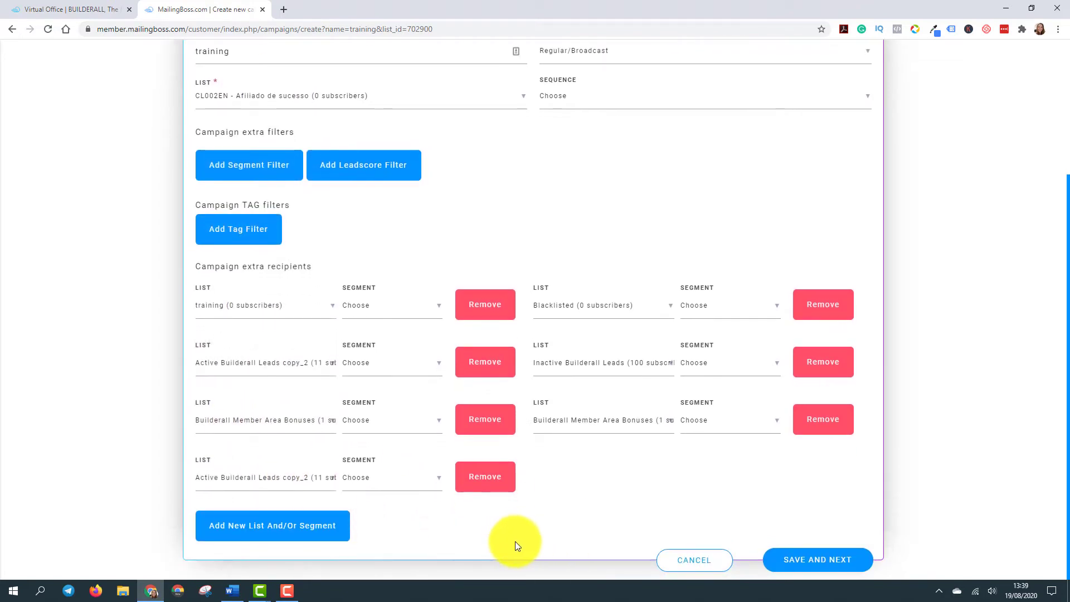
- Save the campaign details, then add a Heading and an Image block to the email template
click(819, 561)
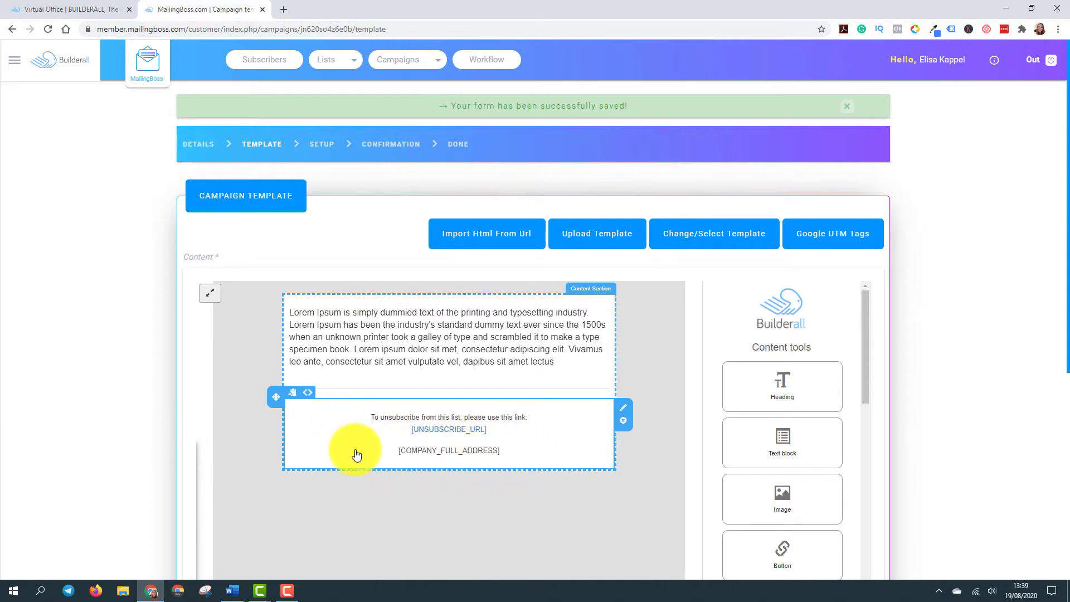
scroll(610, 468, down, 1)
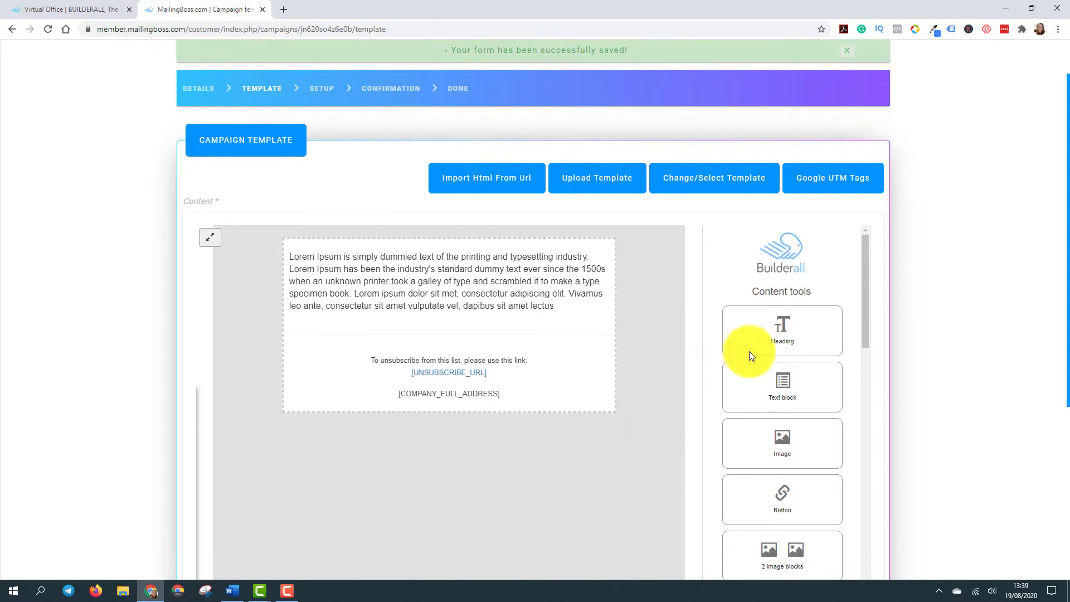
drag(740, 338, 370, 316)
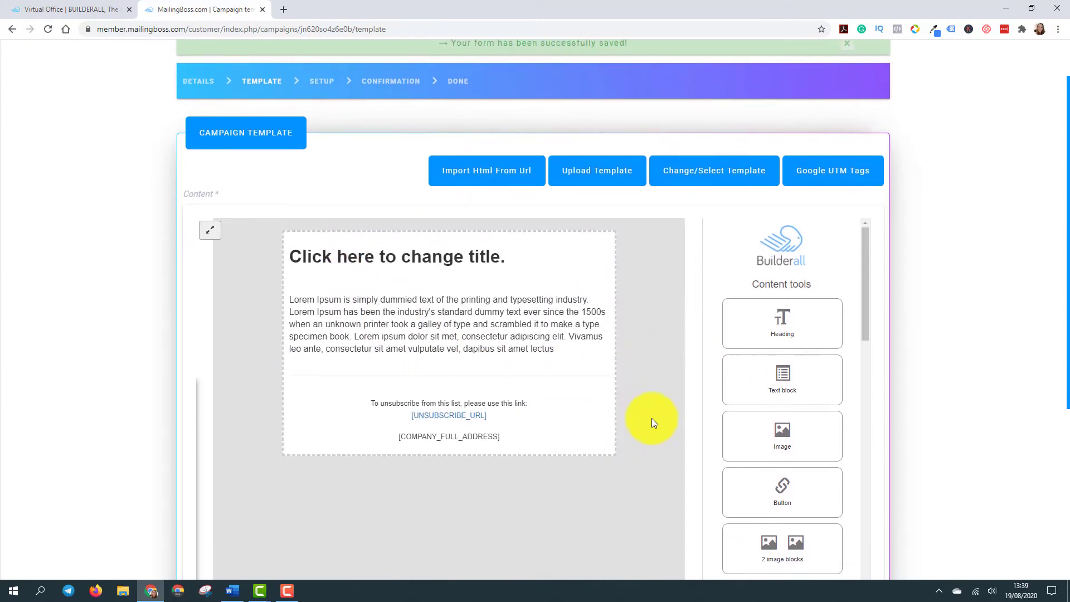
scroll(651, 418, down, 2)
drag(753, 331, 357, 298)
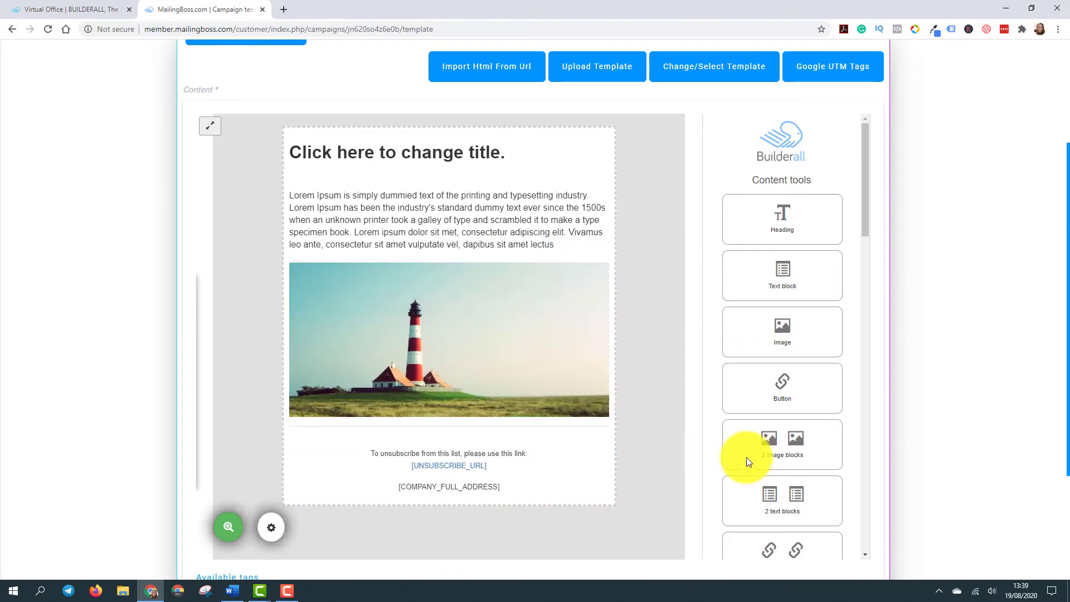
- Add a Text with left image block, Social media links, and one more block to the email
scroll(749, 457, down, 4)
drag(765, 385, 335, 445)
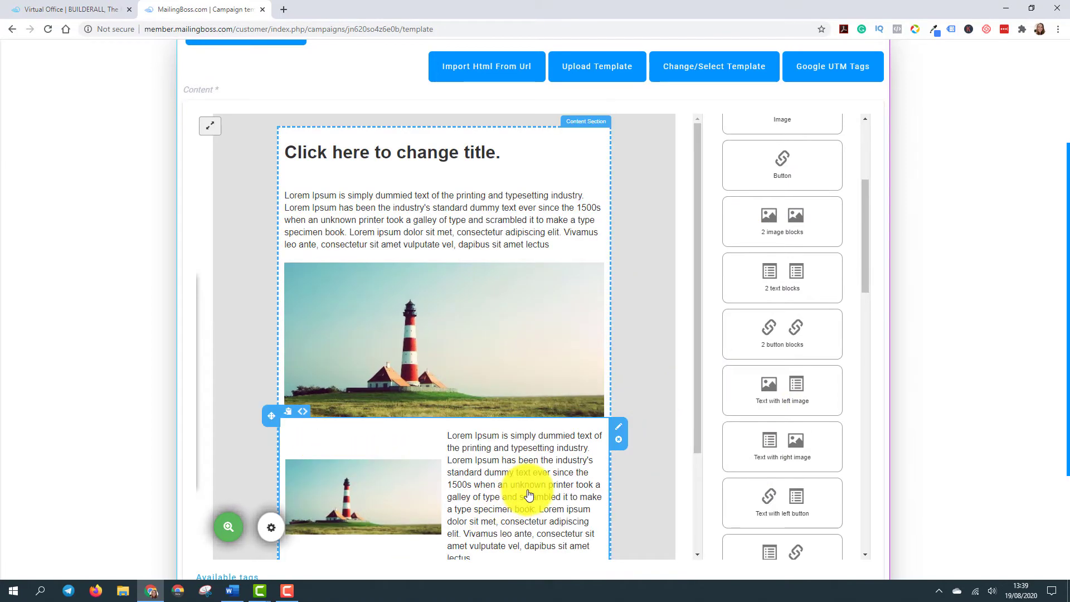
scroll(530, 490, down, 3)
scroll(730, 444, down, 2)
scroll(734, 442, down, 5)
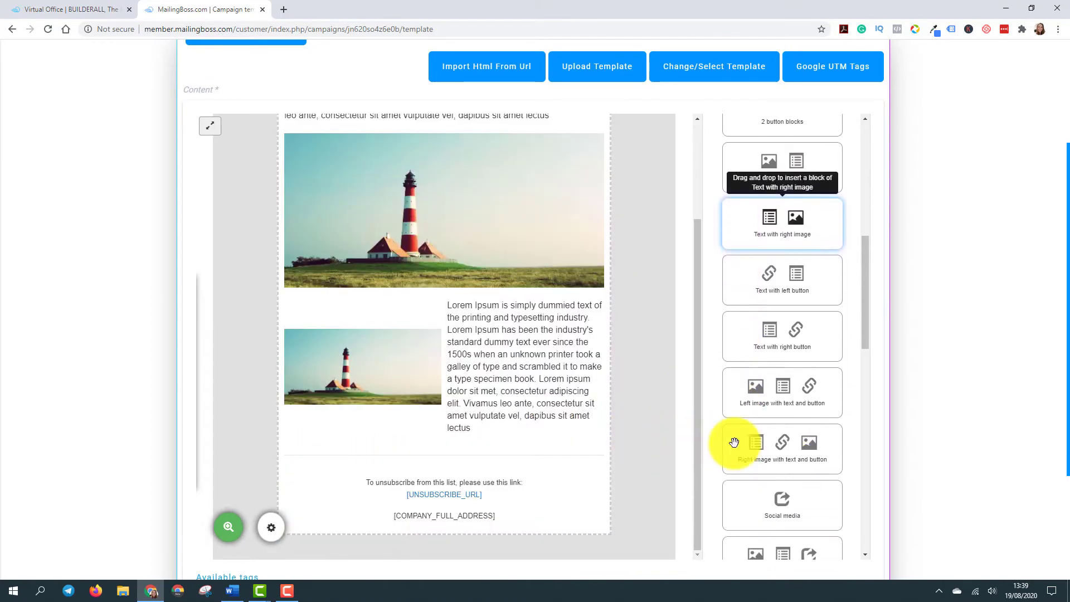
drag(778, 345, 328, 497)
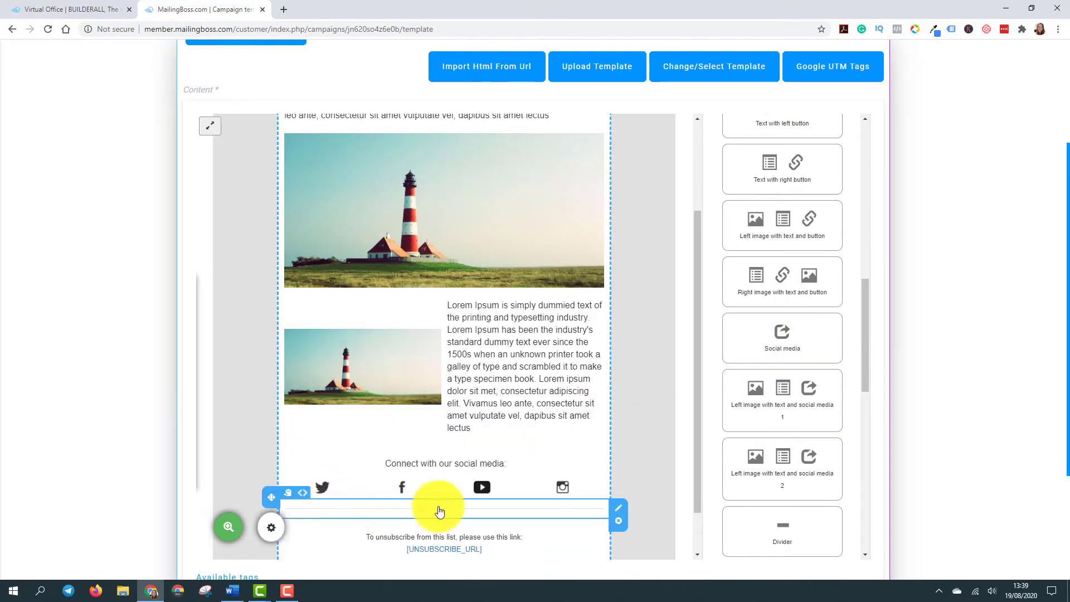
scroll(777, 295, up, 10)
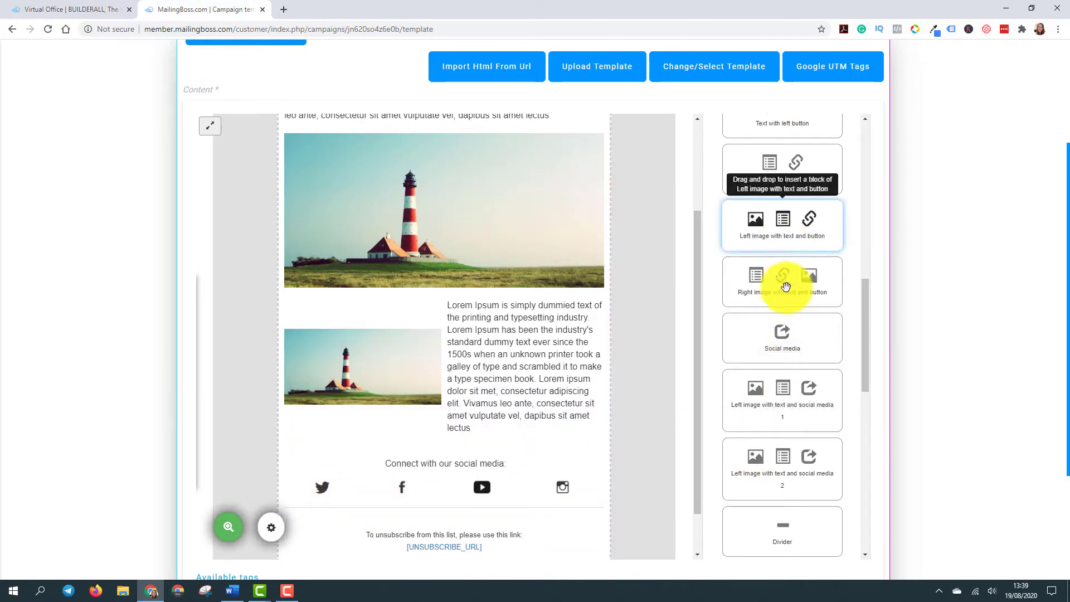
drag(786, 295, 375, 358)
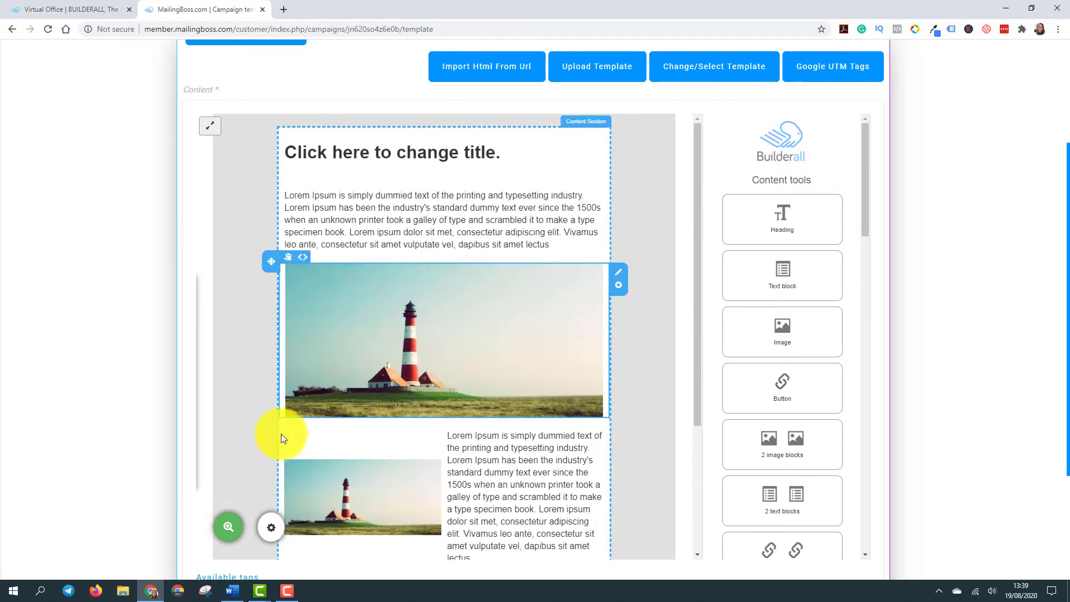
- Copy Email 1 from 'Hey,' through 'Best Regards,' in the Word file '60 emails Builderall'
click(232, 590)
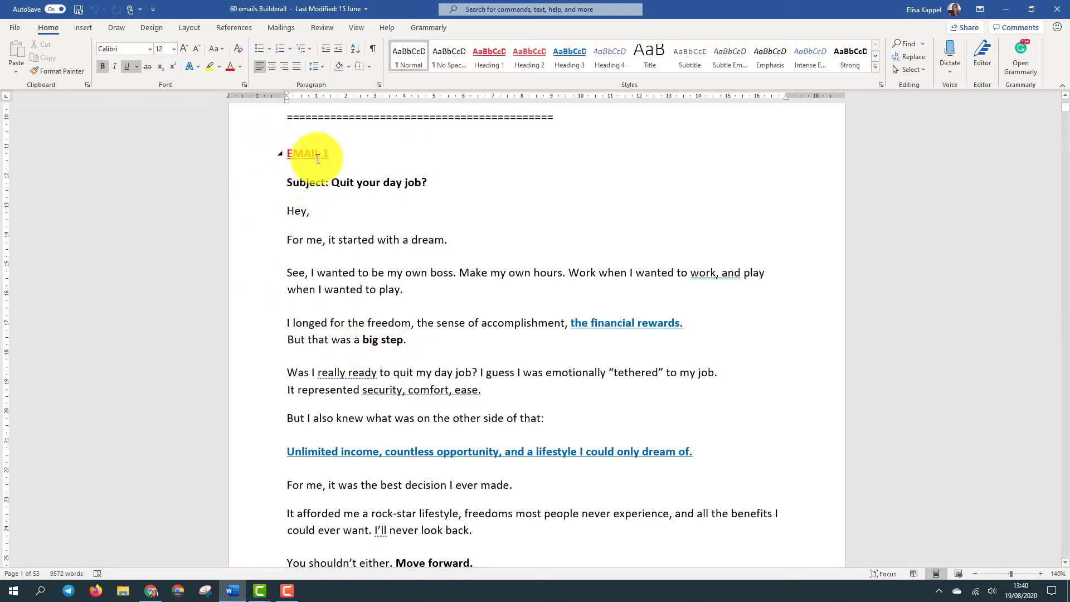
drag(286, 183, 306, 220)
click(299, 235)
scroll(309, 258, down, 2)
scroll(309, 258, down, 5)
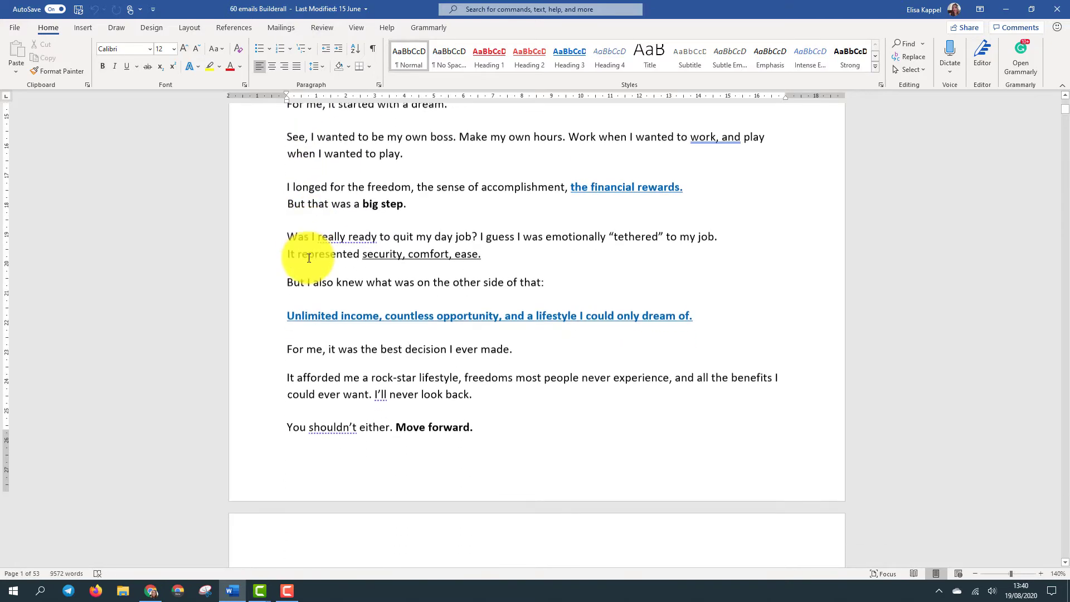
scroll(309, 258, up, 5)
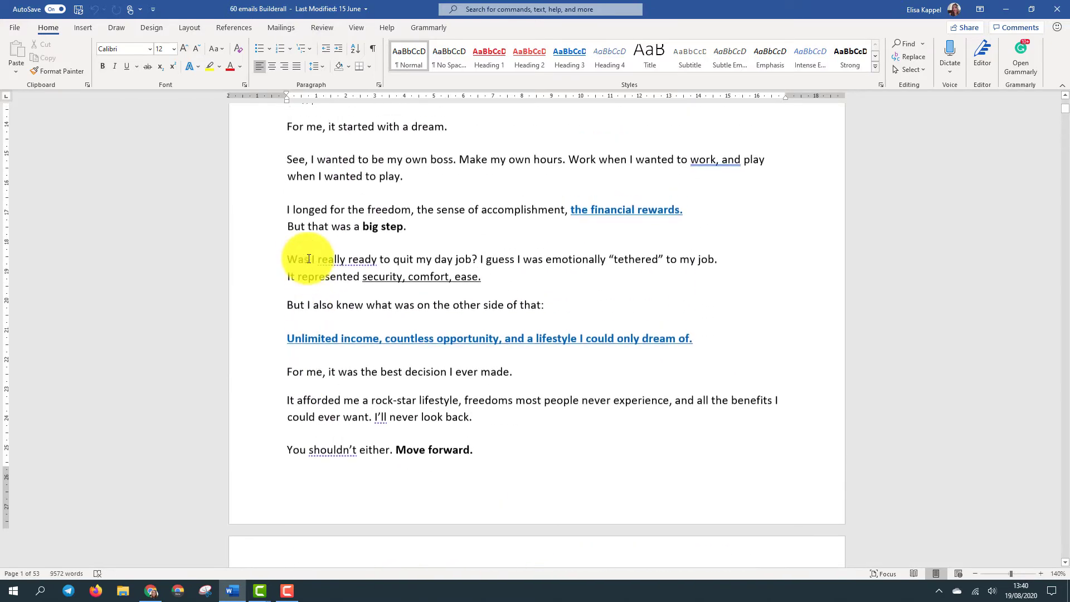
click(311, 137)
drag(287, 137, 346, 442)
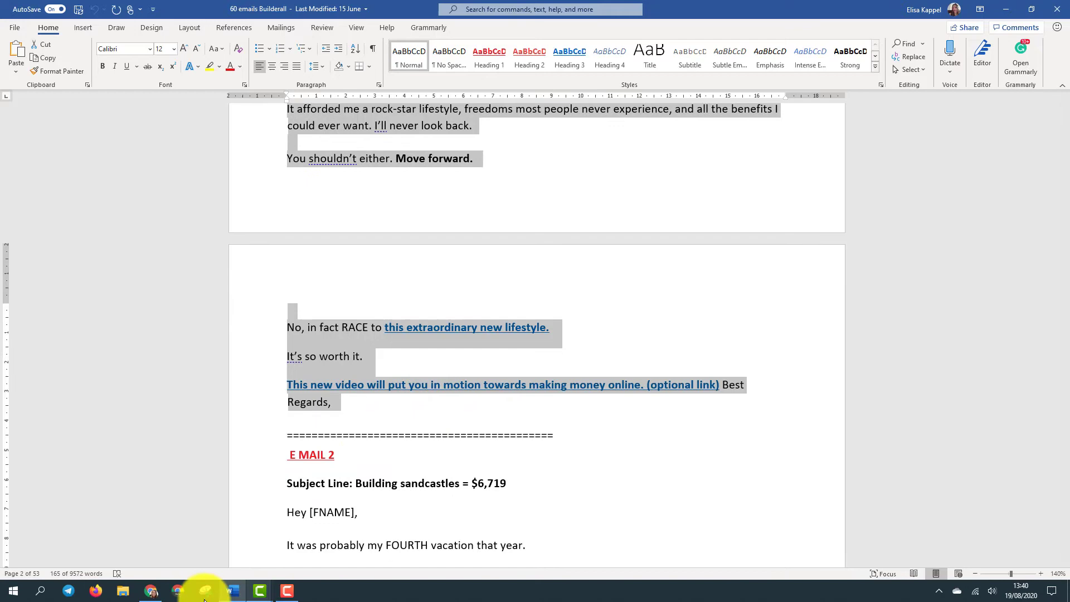
click(149, 591)
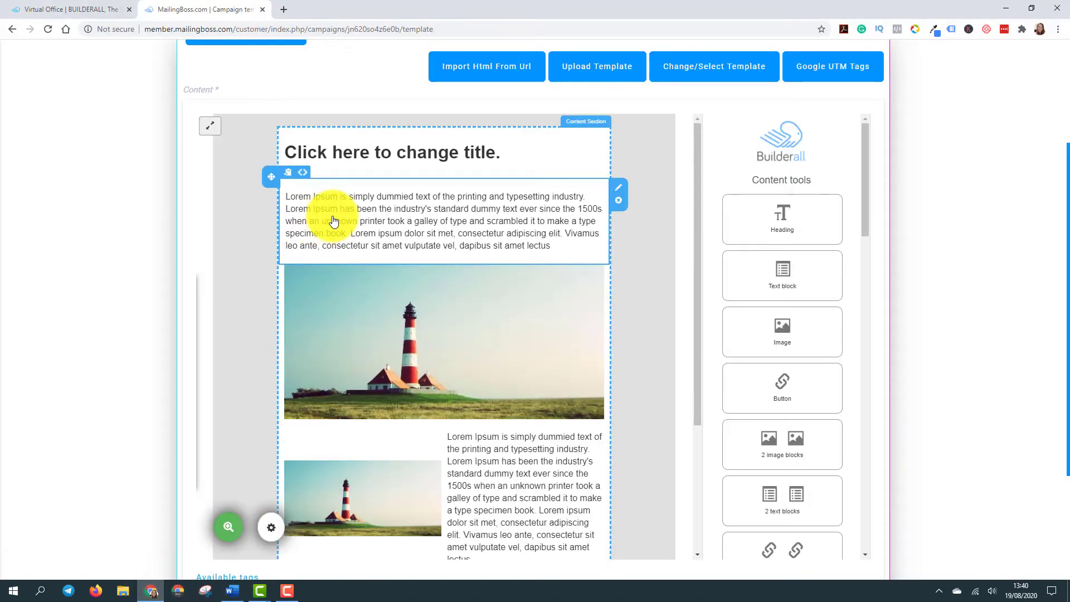
- Replace the Lorem ipsum text with the pasted email, add [FNAME] to the greeting, remove blank lines
click(334, 221)
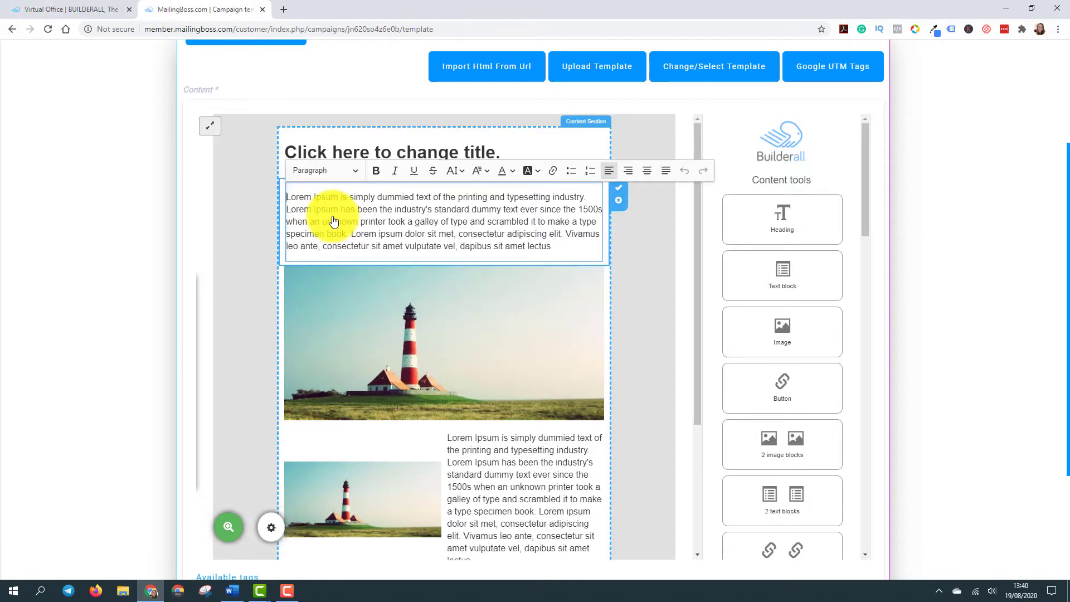
key(ctrl+a)
key(ctrl+v)
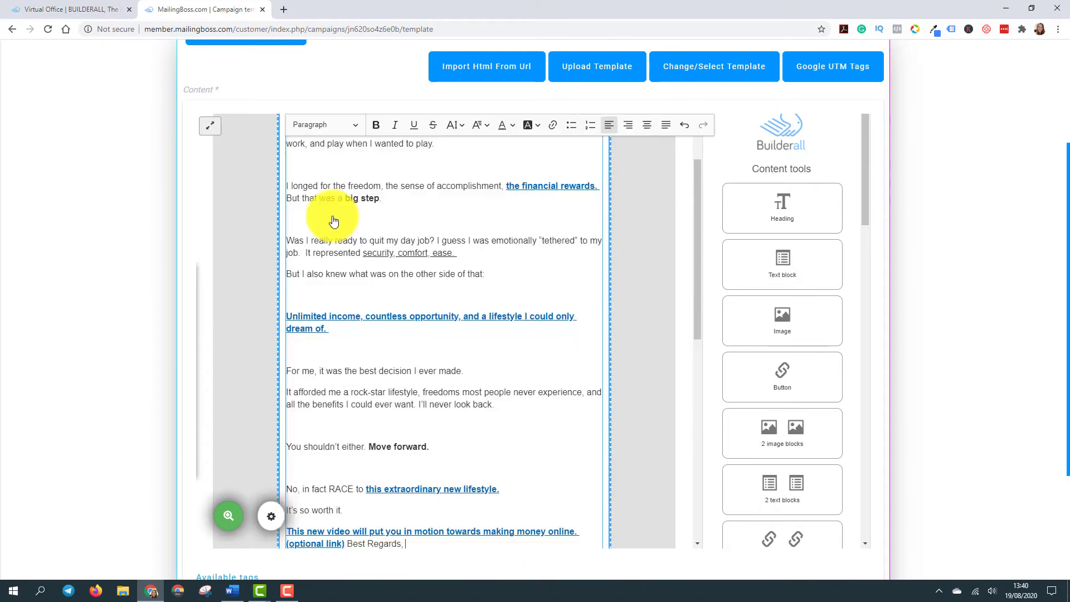
scroll(346, 240, up, 3)
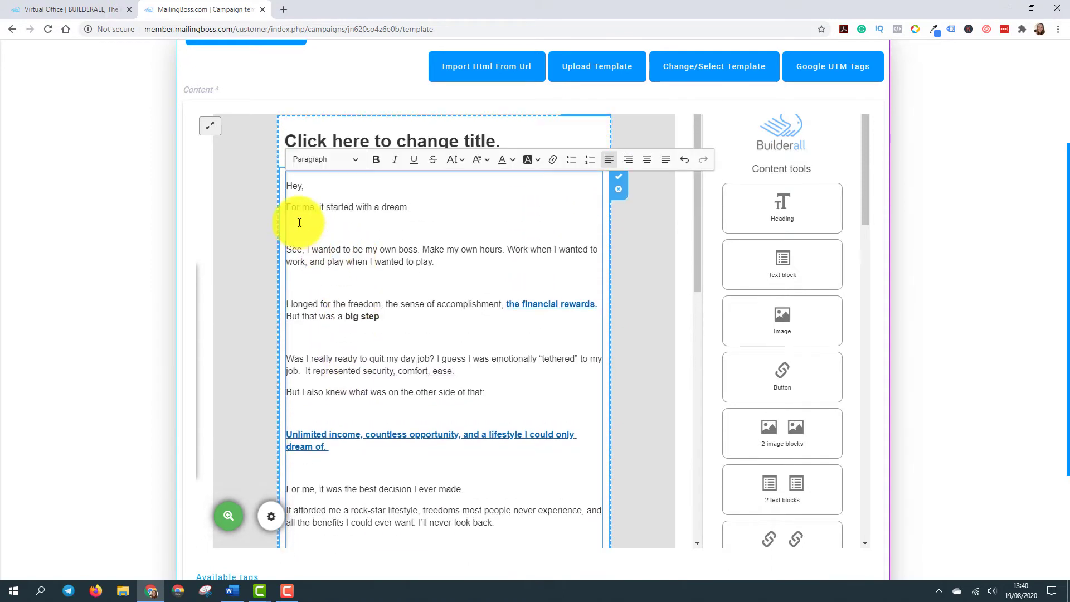
click(394, 229)
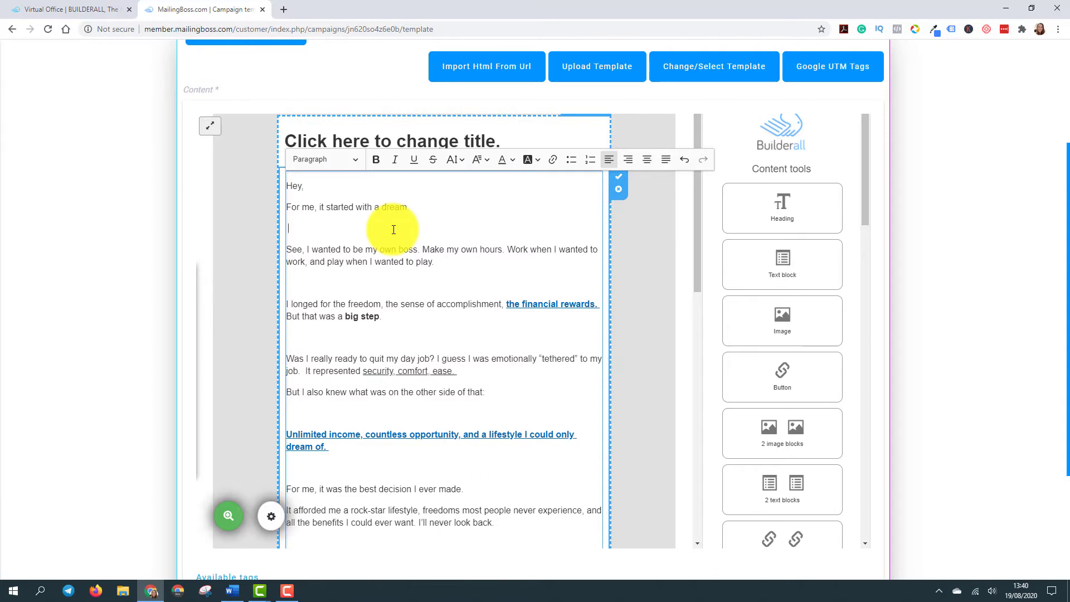
key(Delete)
click(303, 191)
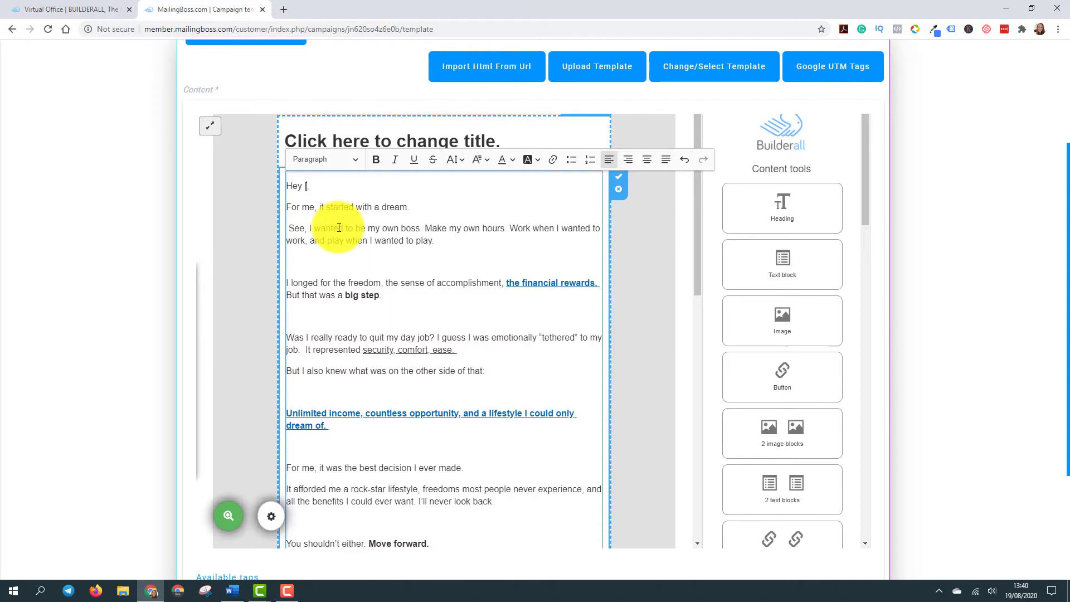
text([FNAME])
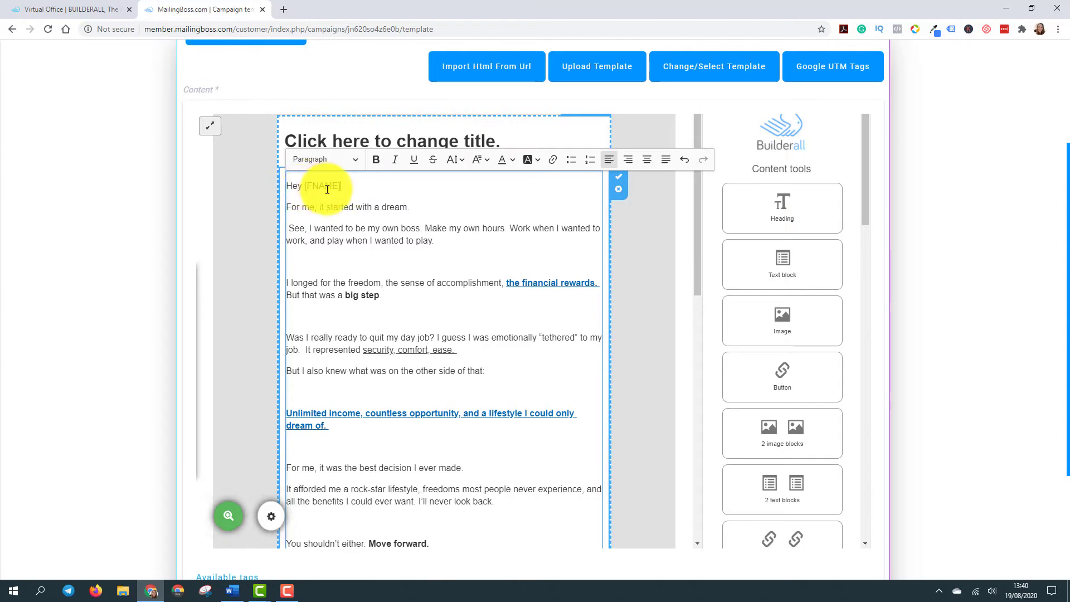
click(318, 266)
key(Delete)
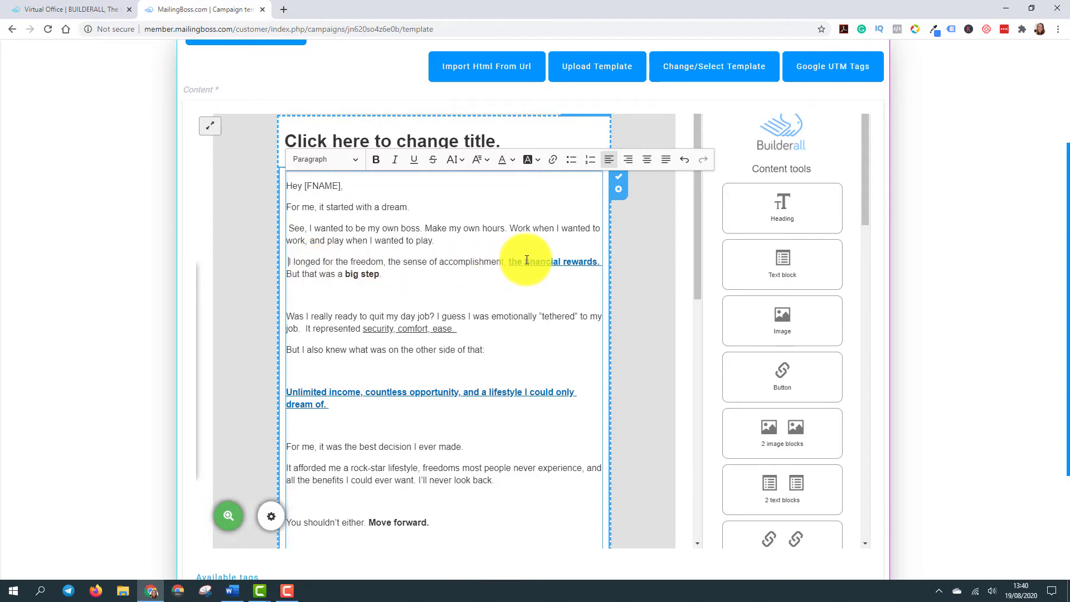
- Link the phrase 'the financial rewards.' to marketerbreakthrough.com
click(507, 263)
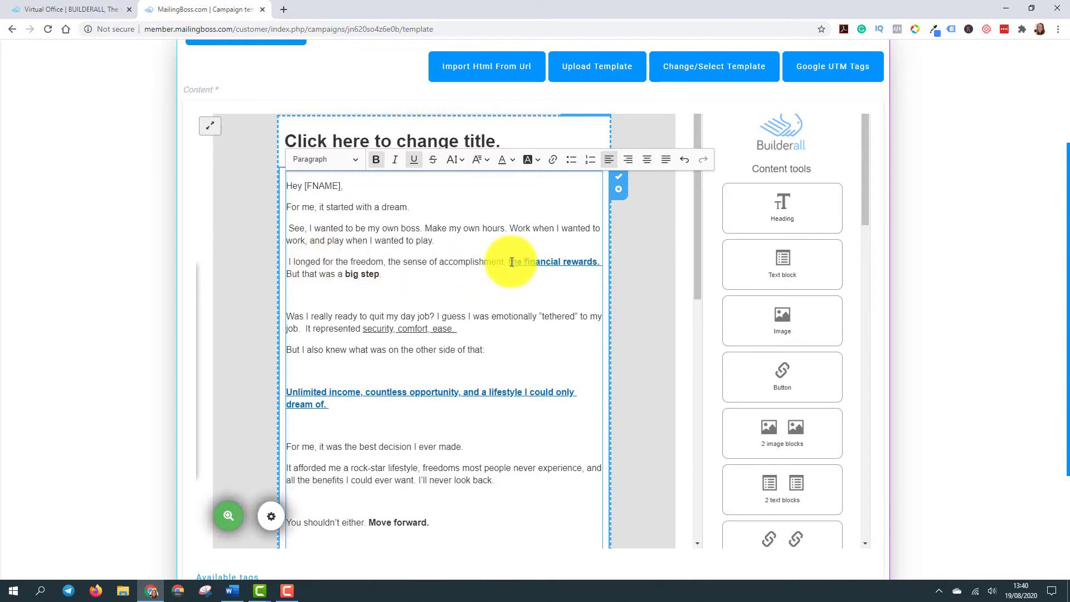
drag(508, 263, 598, 264)
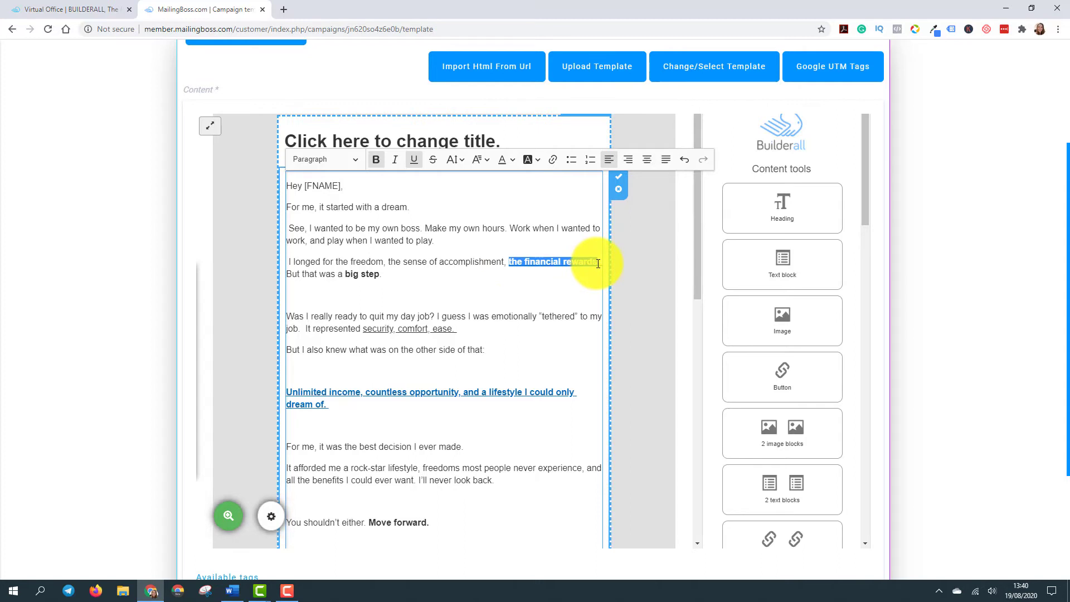
click(550, 162)
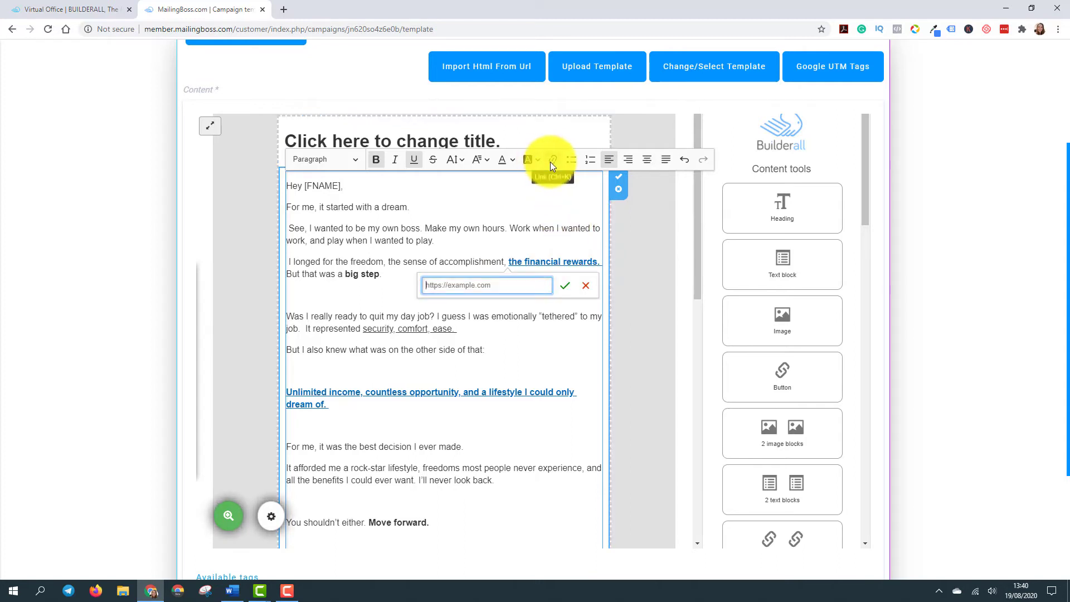
text(markeer)
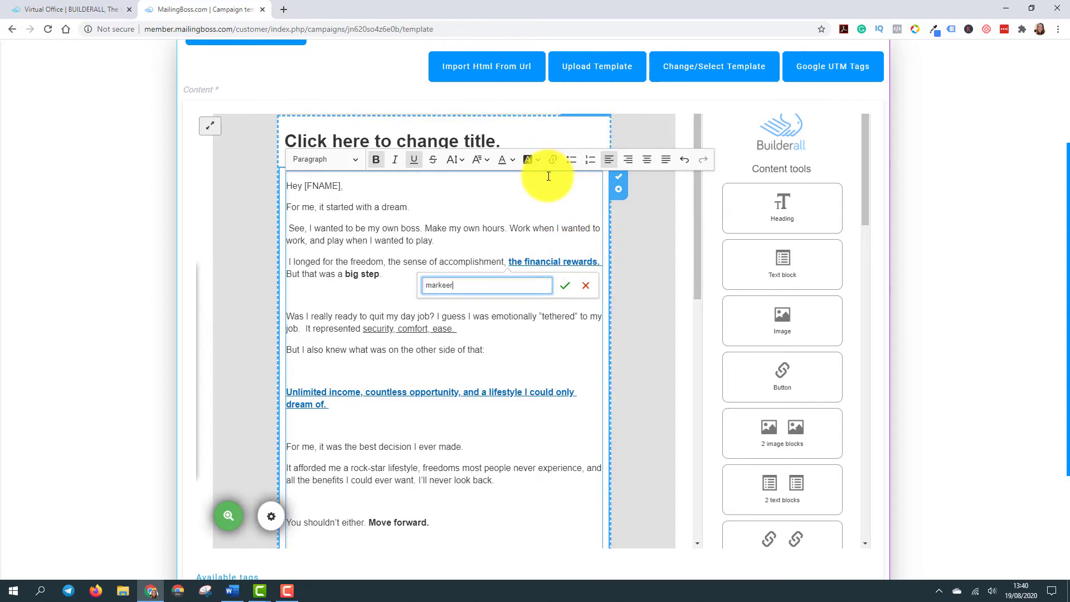
key(BackSpace)
key(BackSpace)
text(terb)
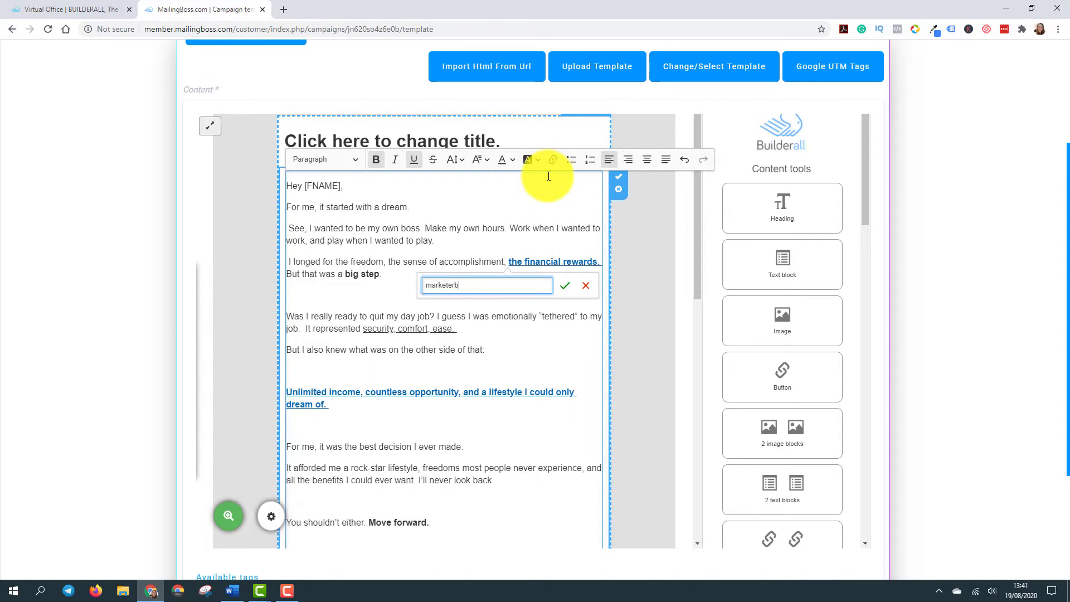
text(reakthorugh)
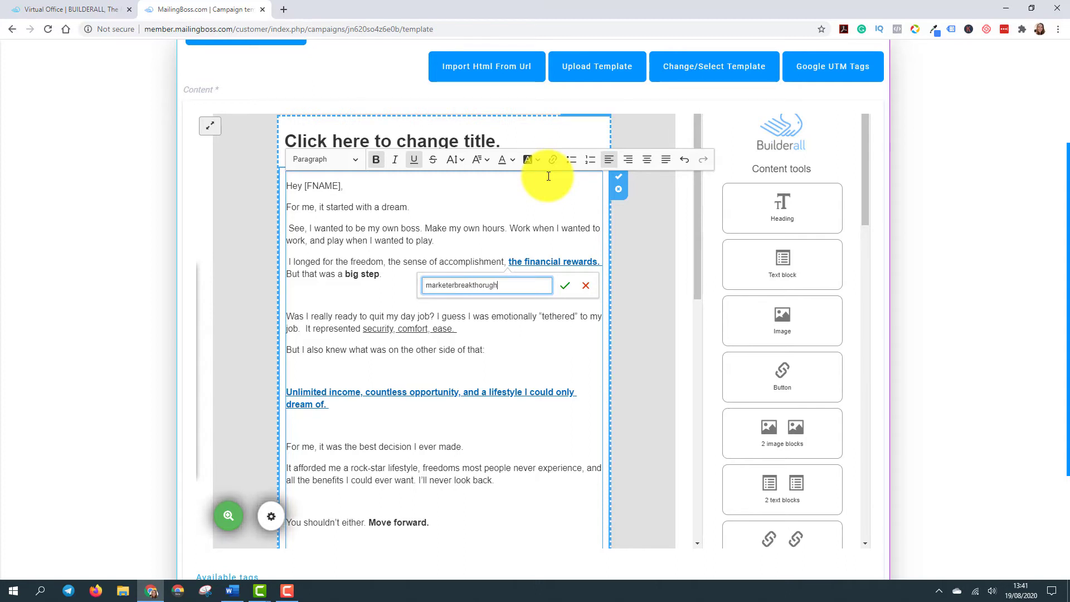
key(BackSpace)
key(BackSpace)
key(BackSpace)
key(BackSpace)
key(BackSpace)
key(BackSpace)
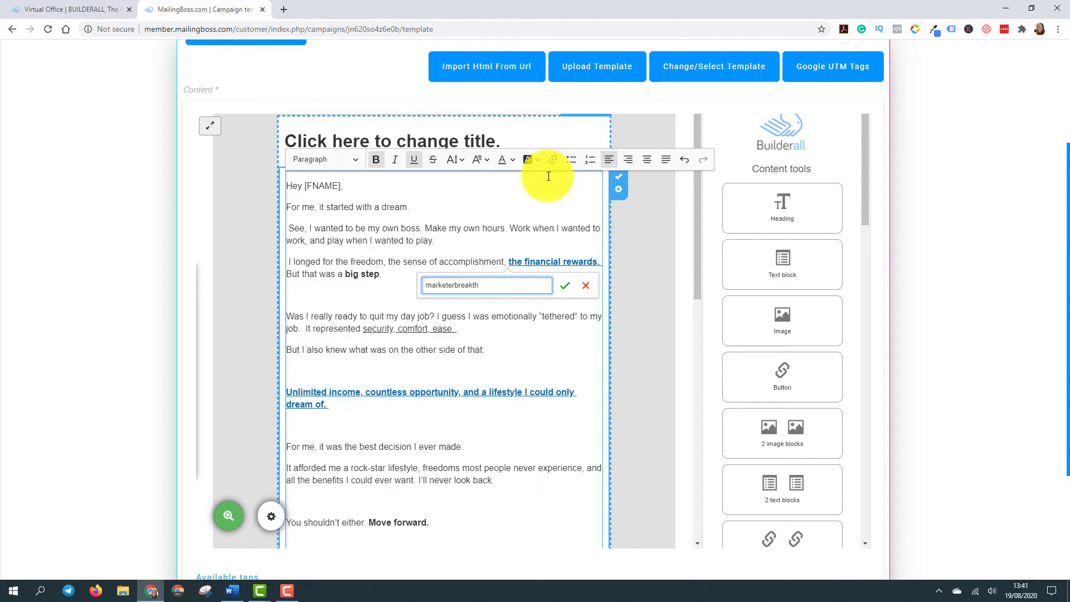
text(rough.com)
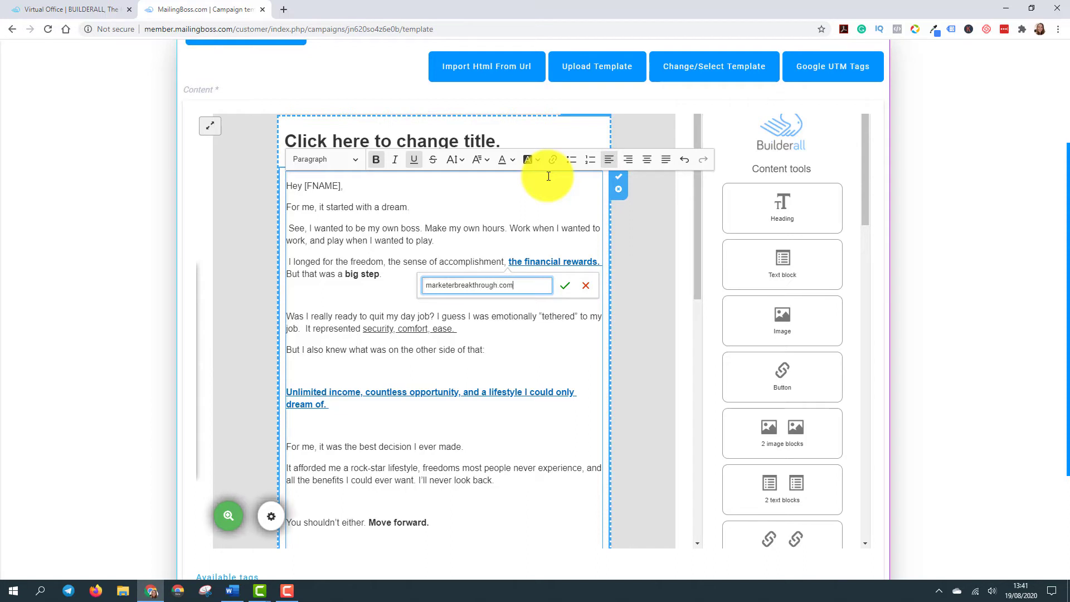
click(564, 286)
click(452, 316)
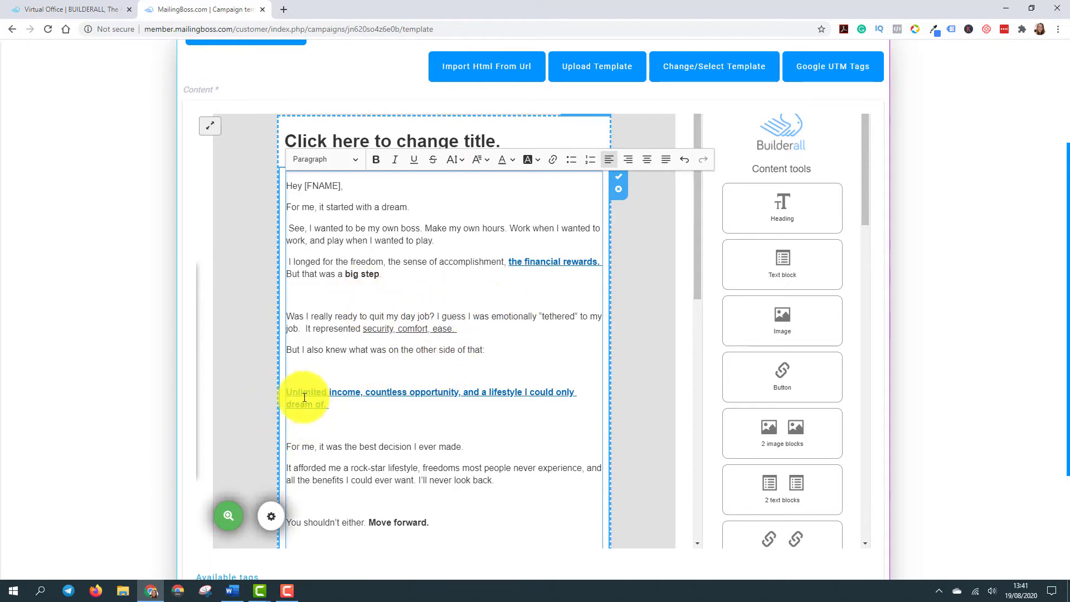
- Select the 'Unlimited income' paragraph and enter marketerbreakthrough.com as its link address
drag(284, 392, 346, 405)
click(552, 160)
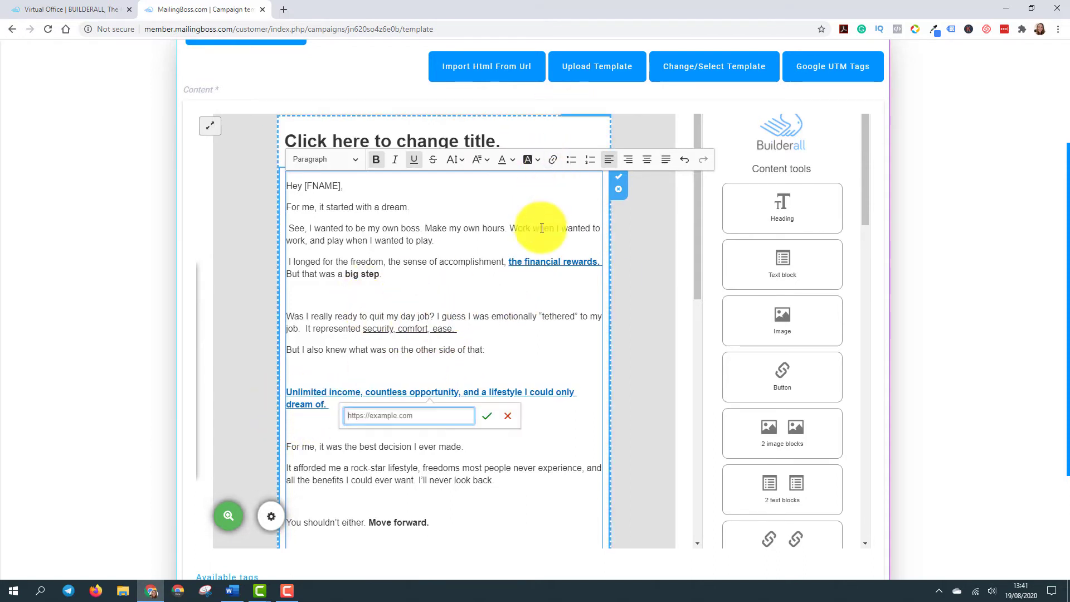
text(marketer)
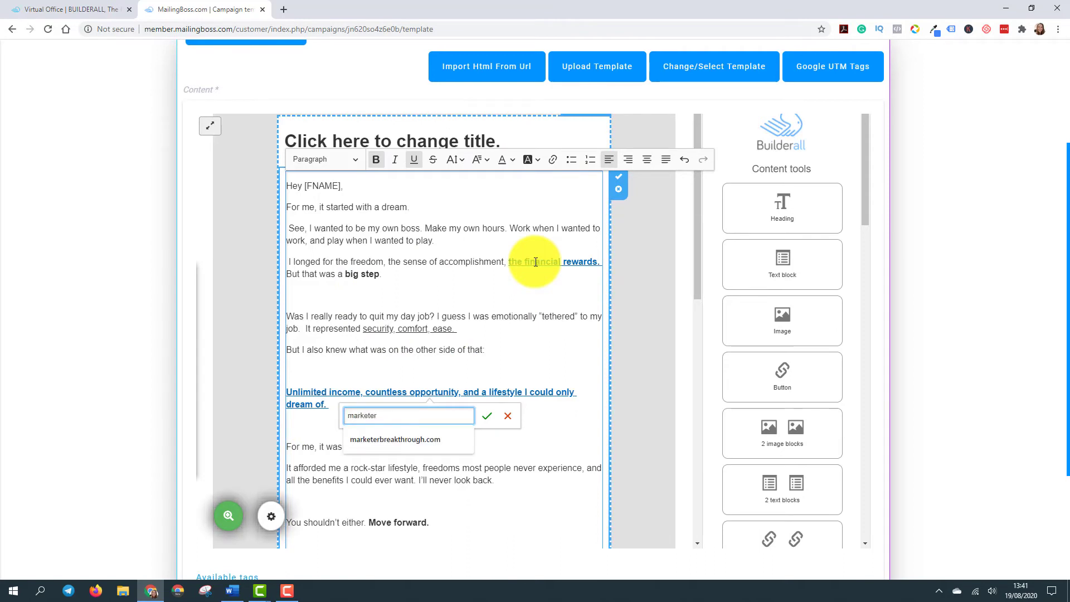
key(Down)
key(Return)
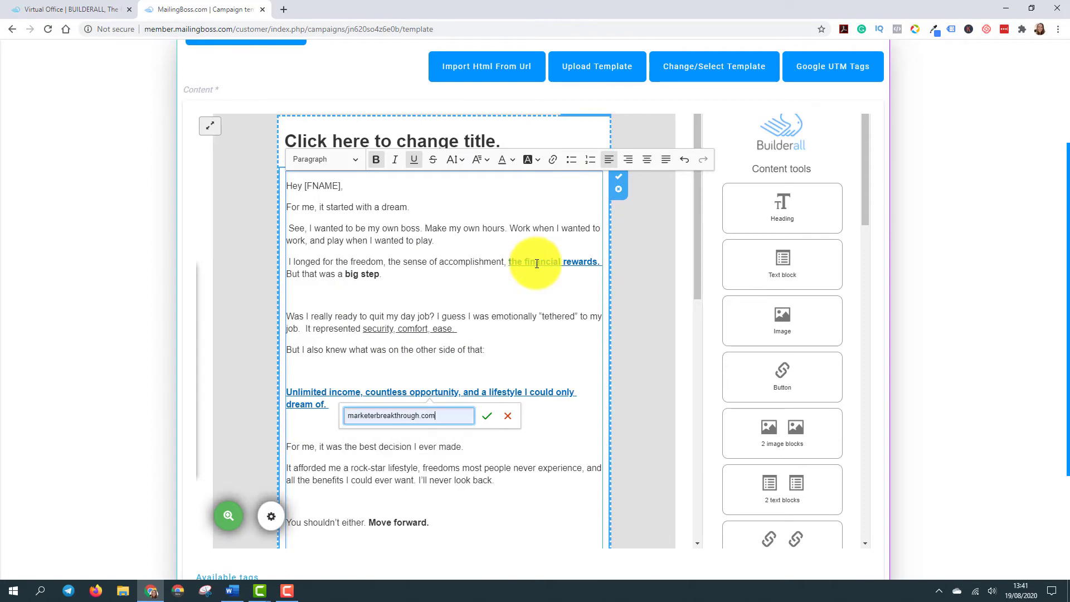
- Save the marketerbreakthrough.com link on the 'Unlimited income, countless opportunity…' paragraph
click(486, 419)
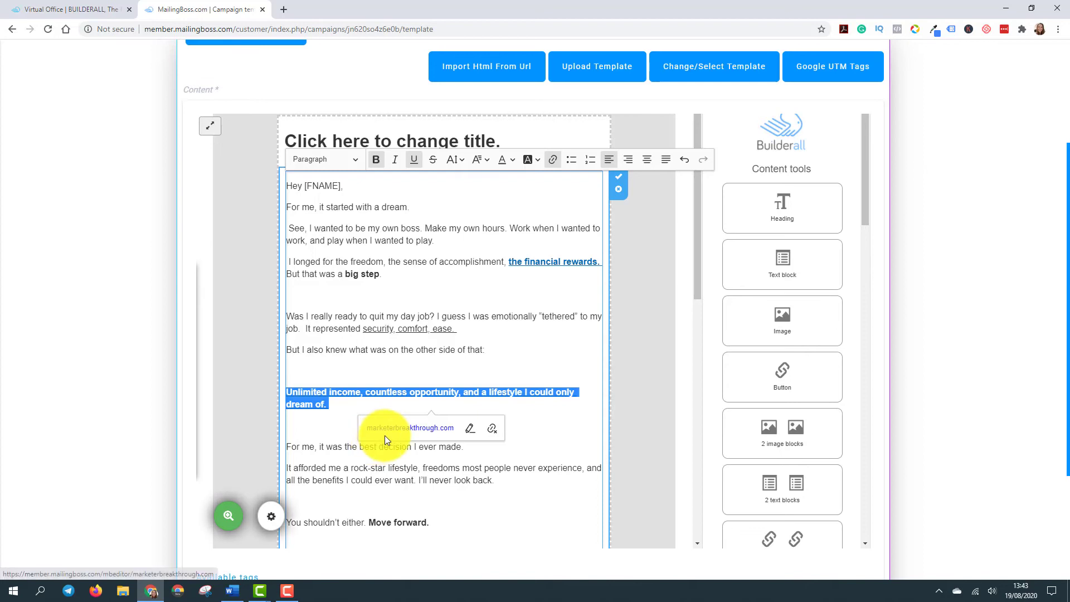
- Replace the lighthouse image with an uploaded personal photo and set its width to 200
scroll(385, 436, down, 2)
scroll(384, 436, down, 1)
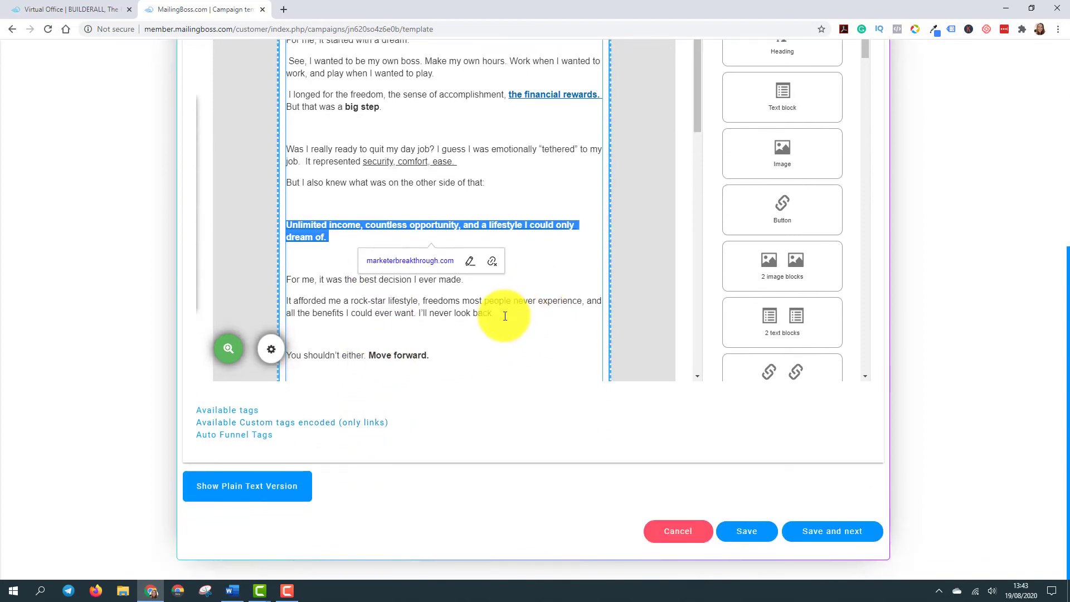
click(475, 315)
scroll(477, 321, down, 3)
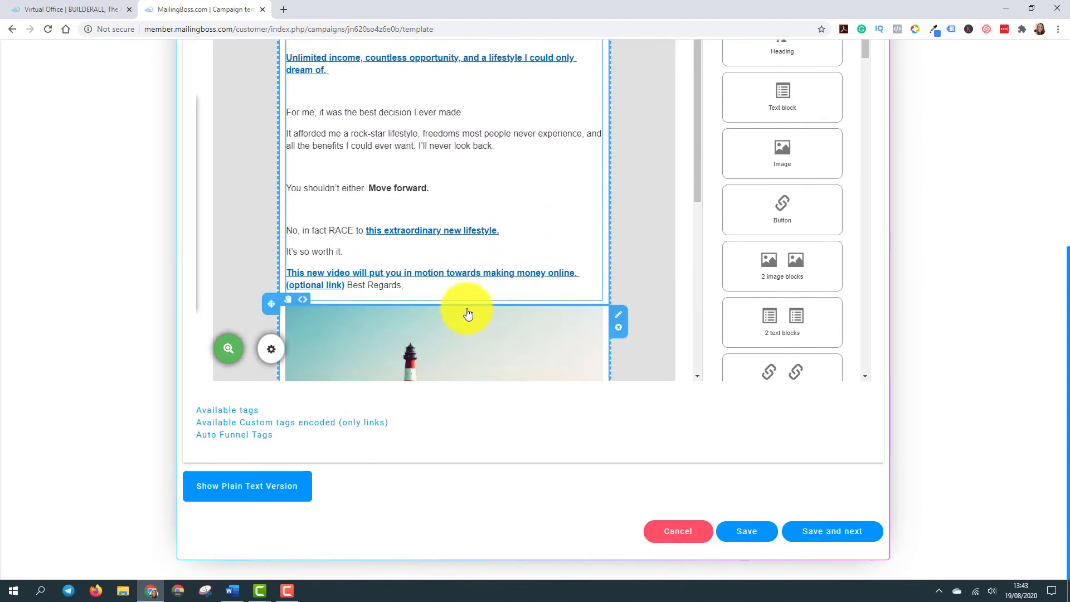
scroll(454, 266, up, 3)
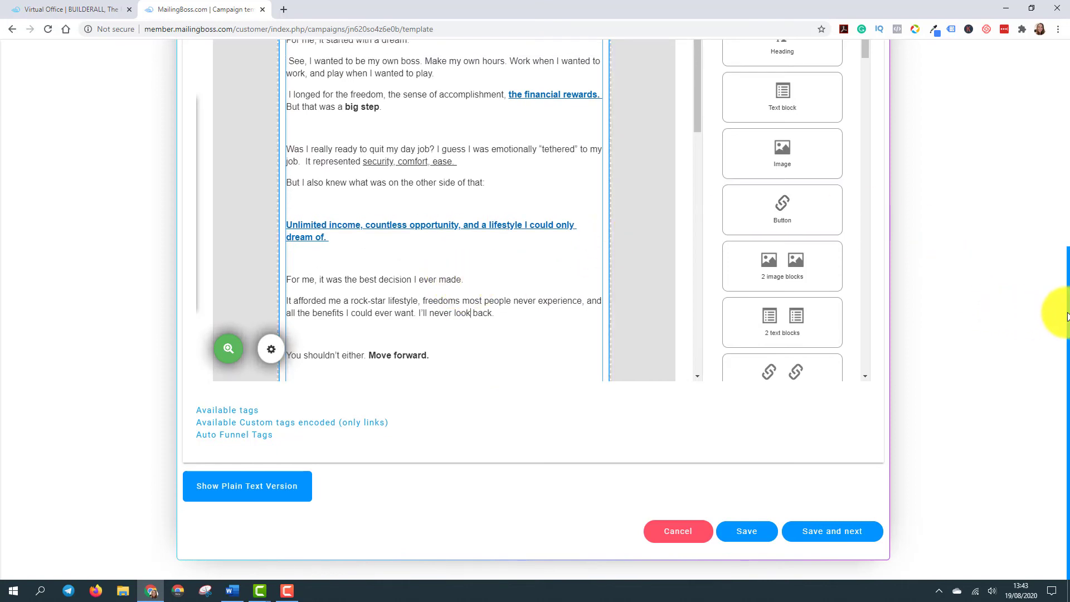
drag(1067, 312, 1066, 207)
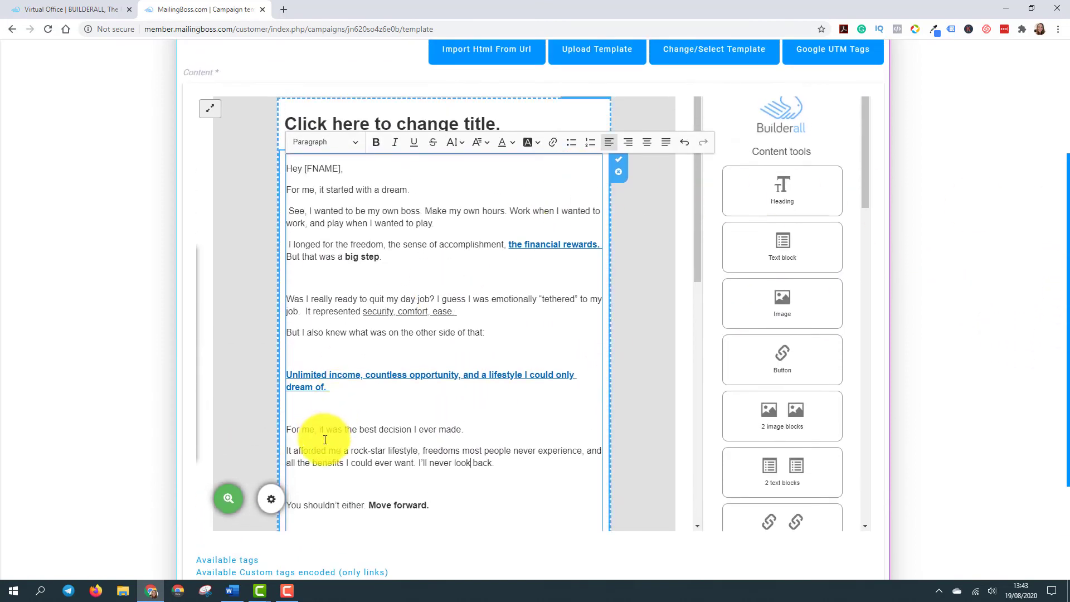
scroll(369, 449, down, 5)
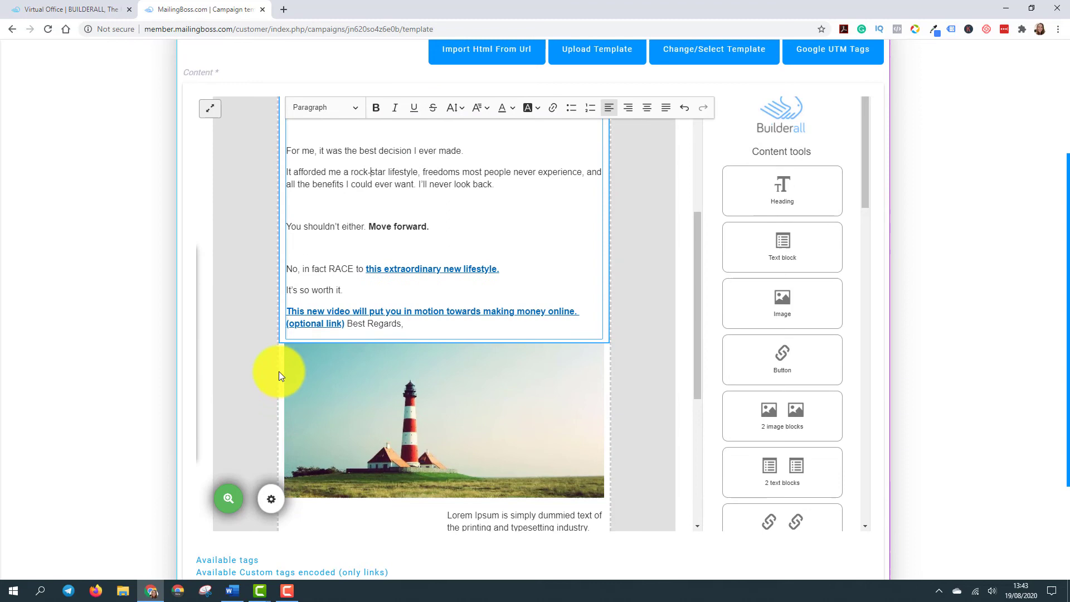
click(349, 401)
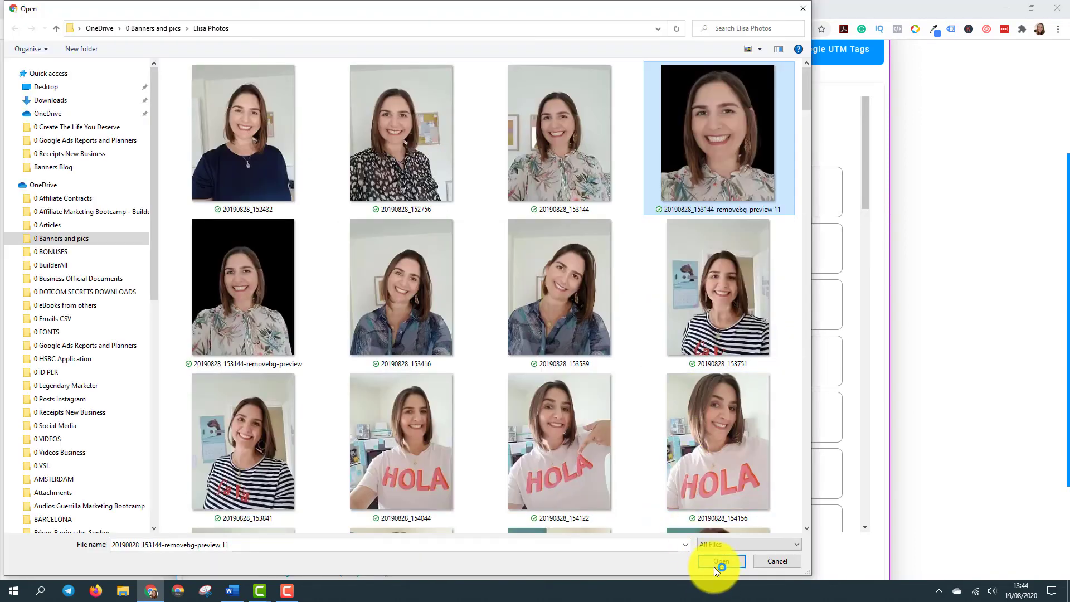
click(712, 563)
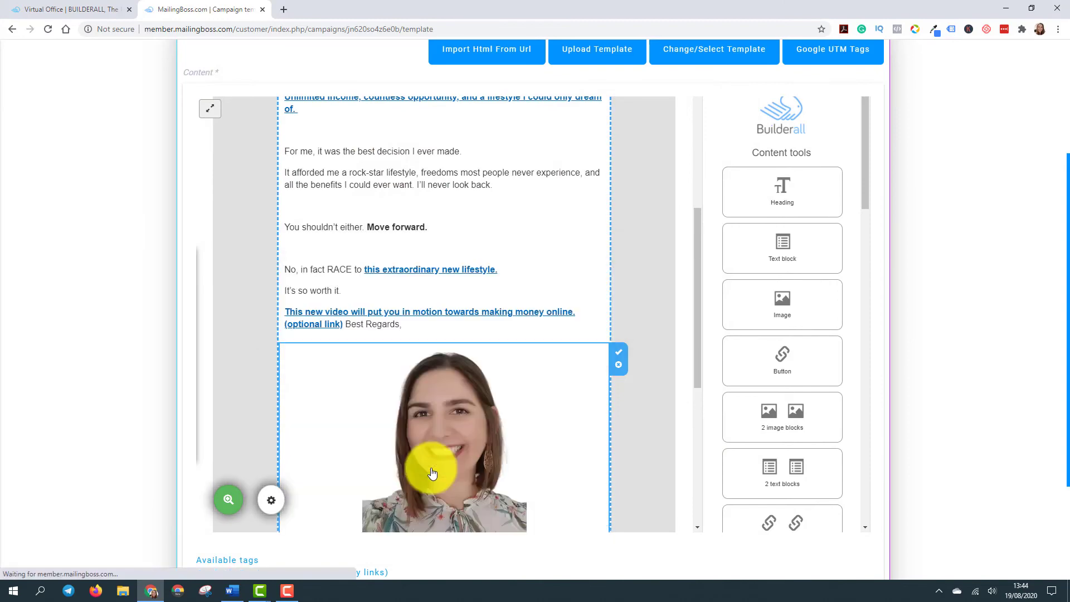
scroll(433, 473, down, 3)
click(358, 406)
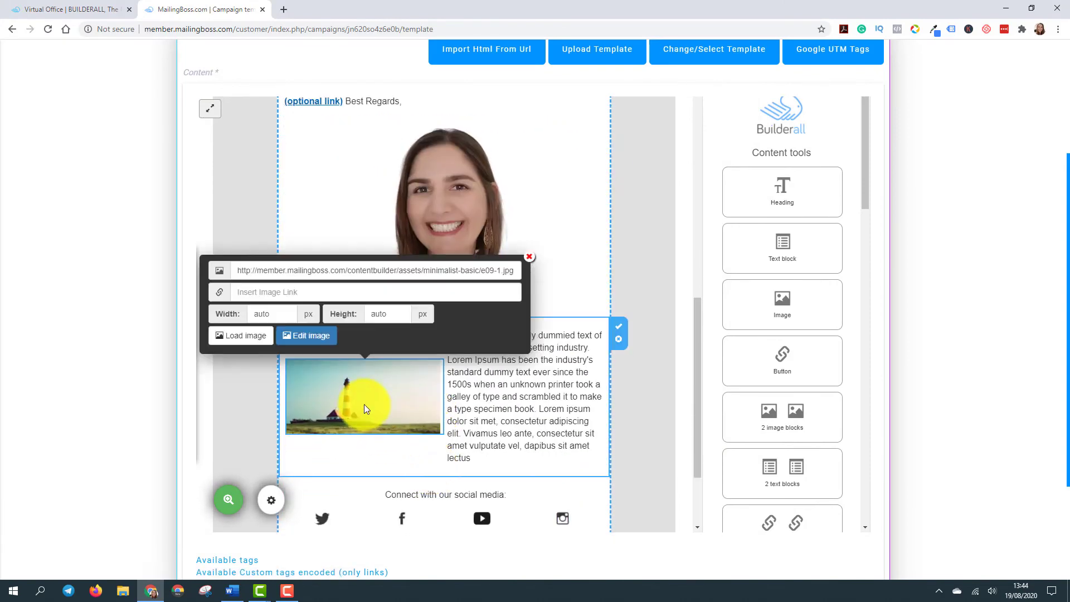
click(252, 339)
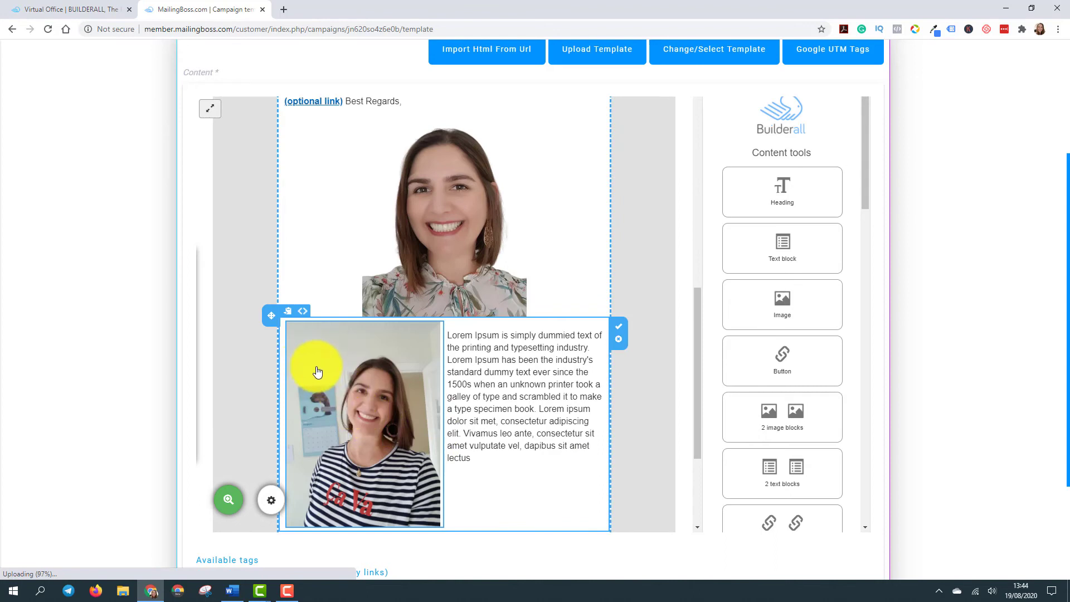
click(352, 390)
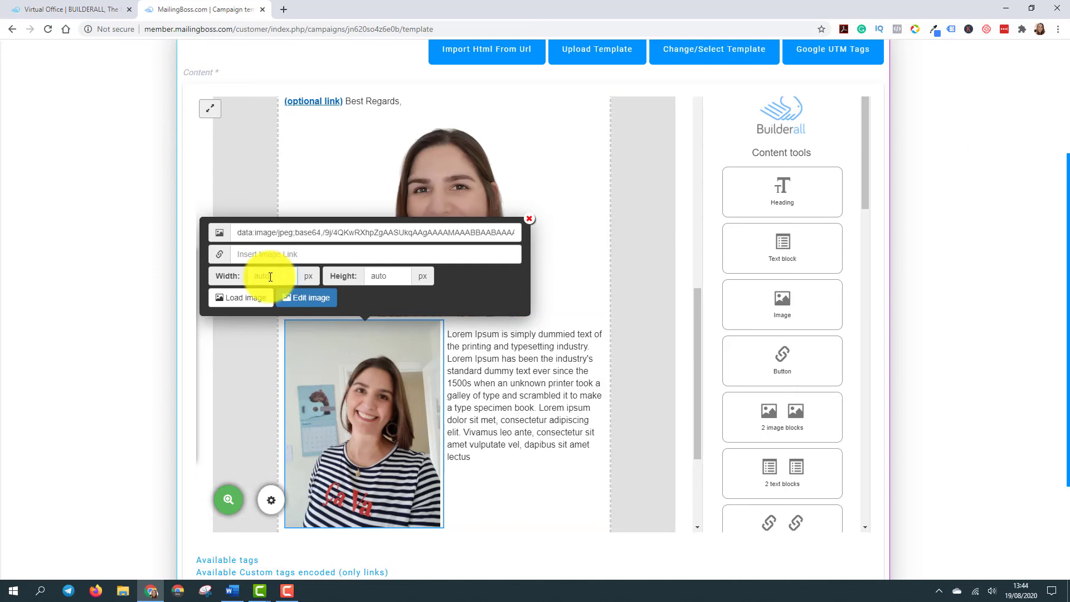
text(200)
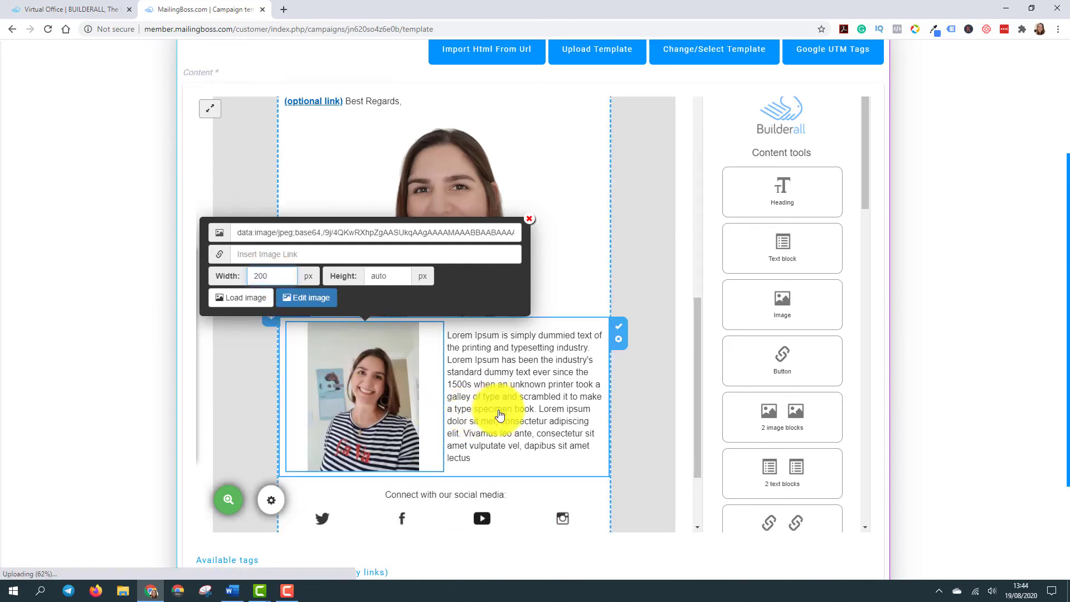
- Delete all the Lorem Ipsum placeholder text beside the photo
click(502, 413)
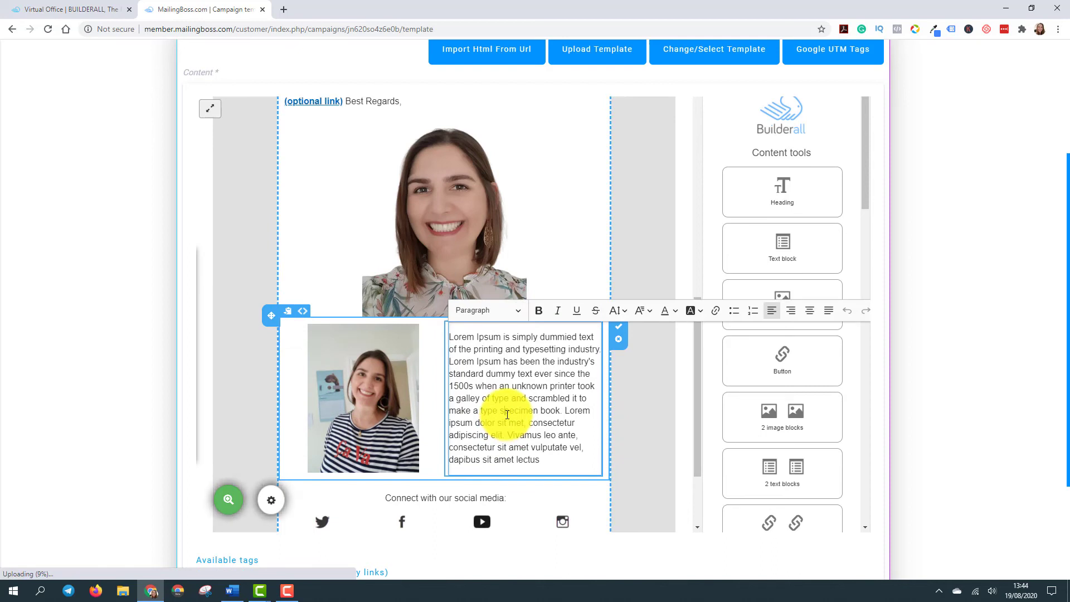
key(ctrl+a)
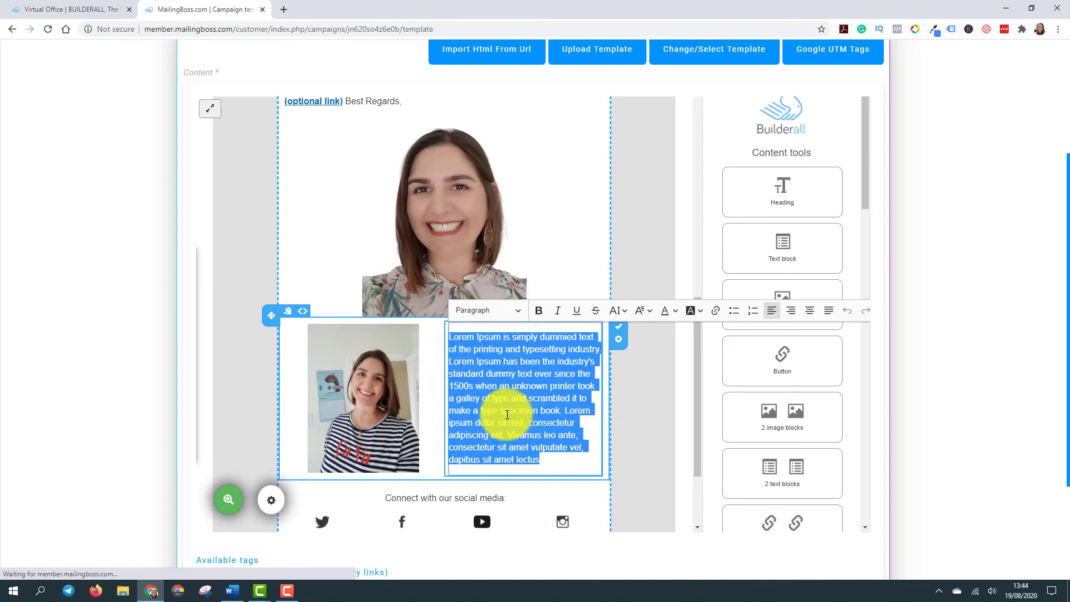
key(Delete)
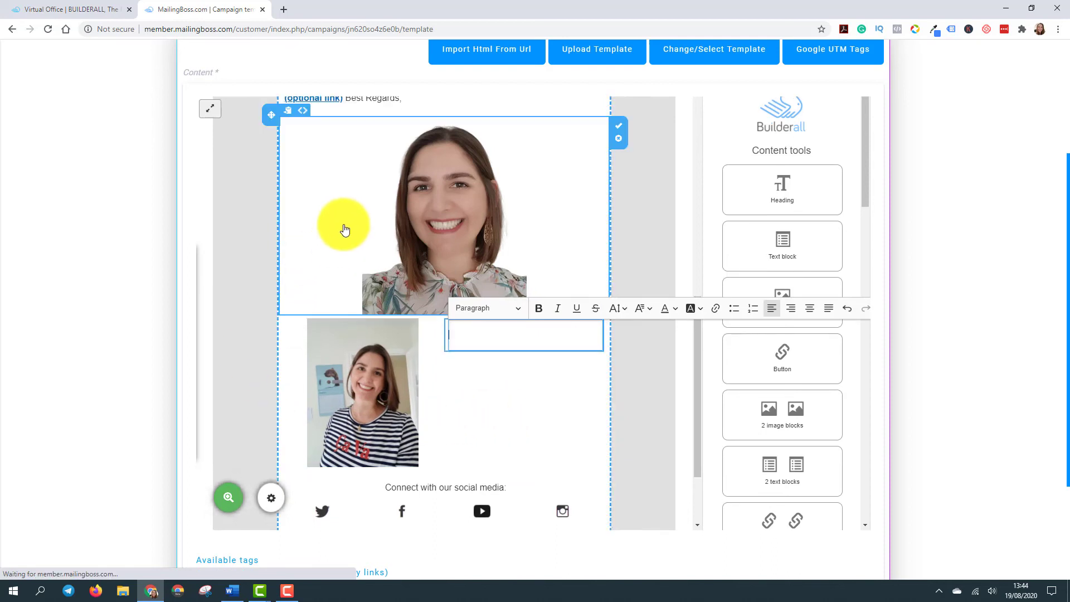
click(345, 229)
click(645, 289)
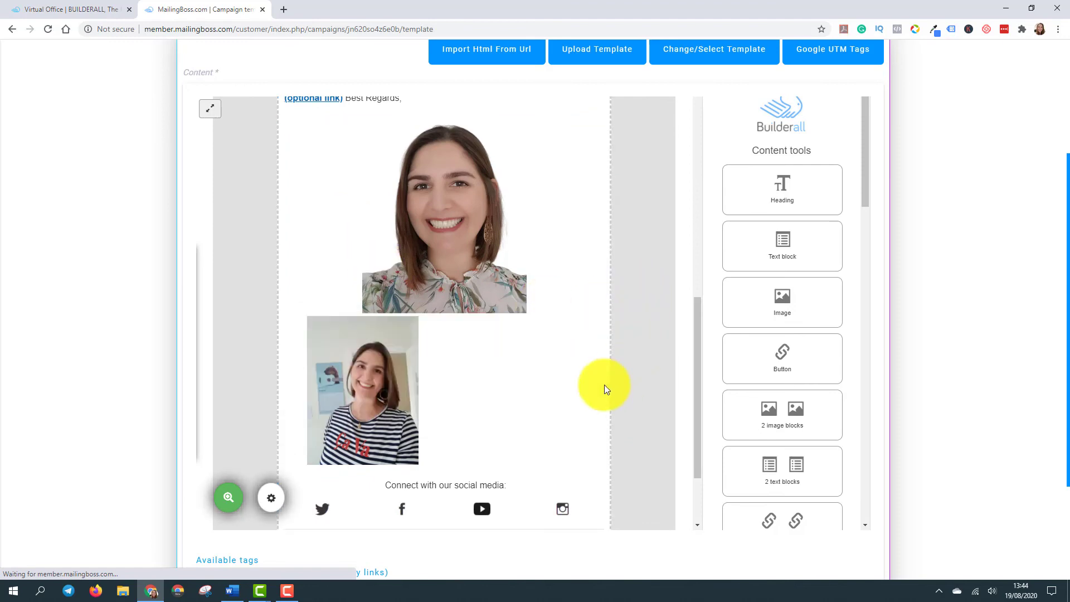
- Save the email template and continue to the campaign Setup step
scroll(557, 396, down, 2)
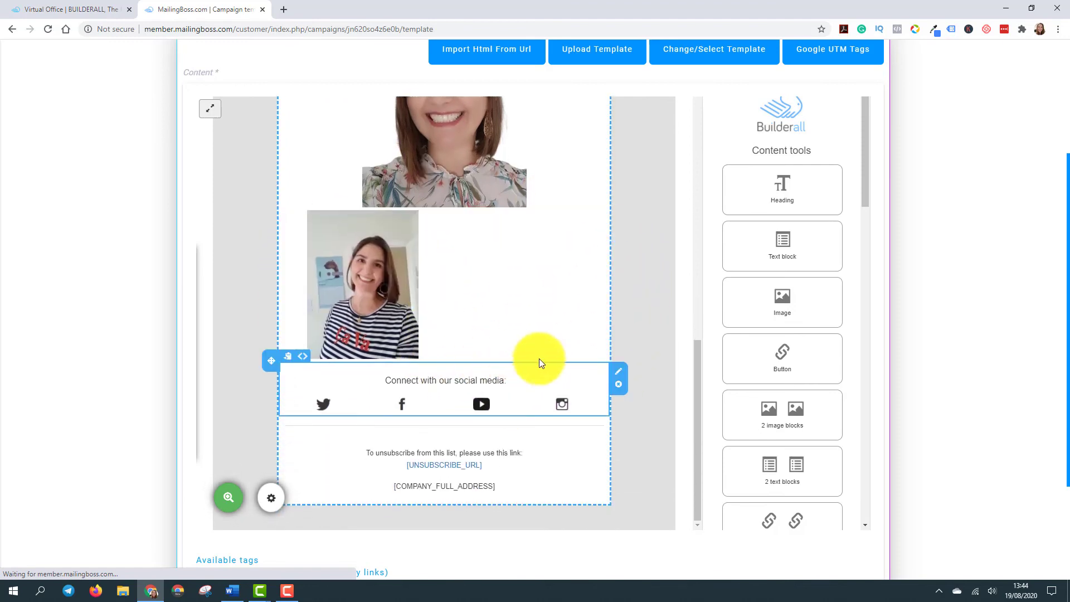
scroll(445, 310, up, 10)
scroll(446, 315, down, 1)
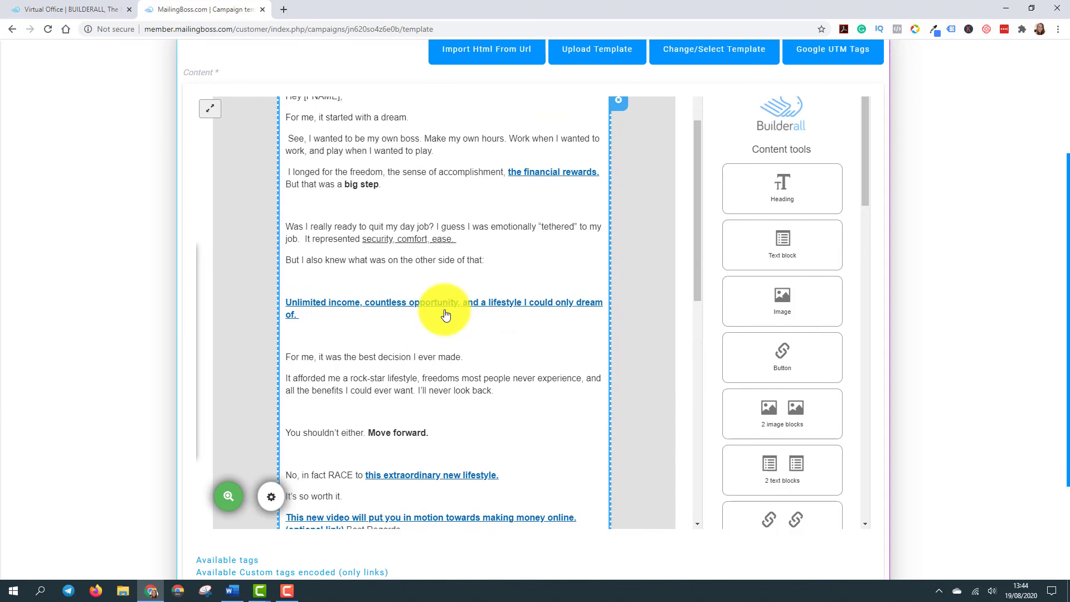
scroll(445, 315, down, 6)
scroll(445, 315, up, 7)
scroll(445, 315, down, 5)
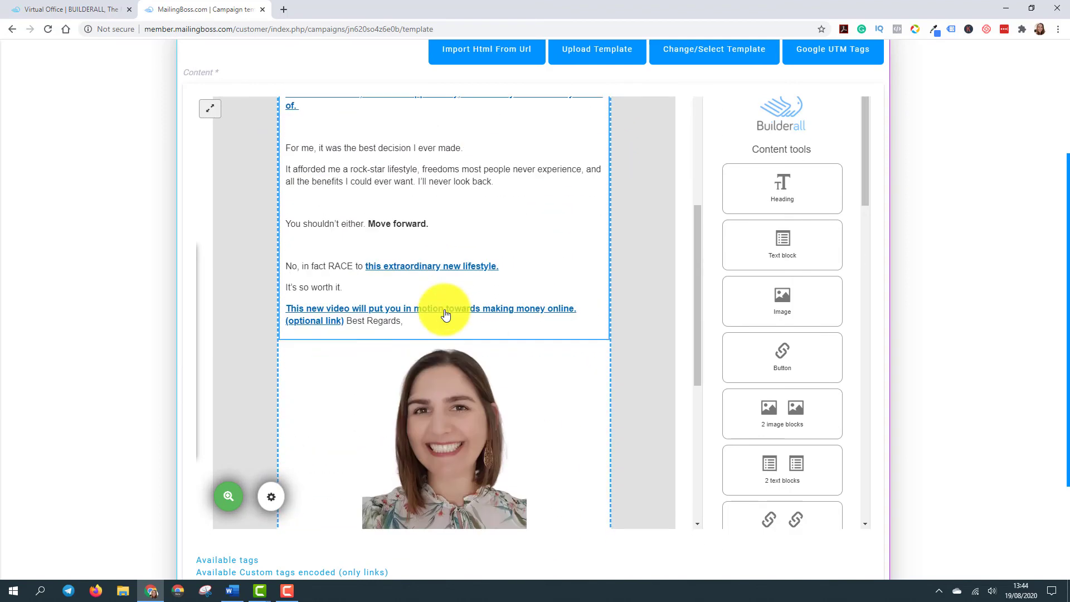
scroll(445, 310, down, 6)
scroll(936, 430, down, 3)
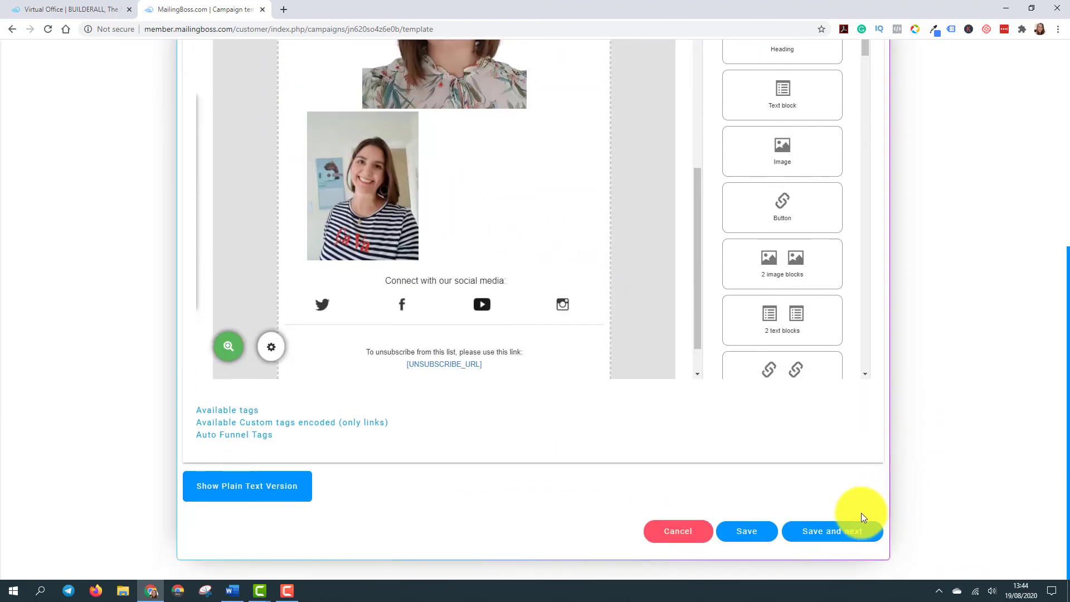
click(818, 537)
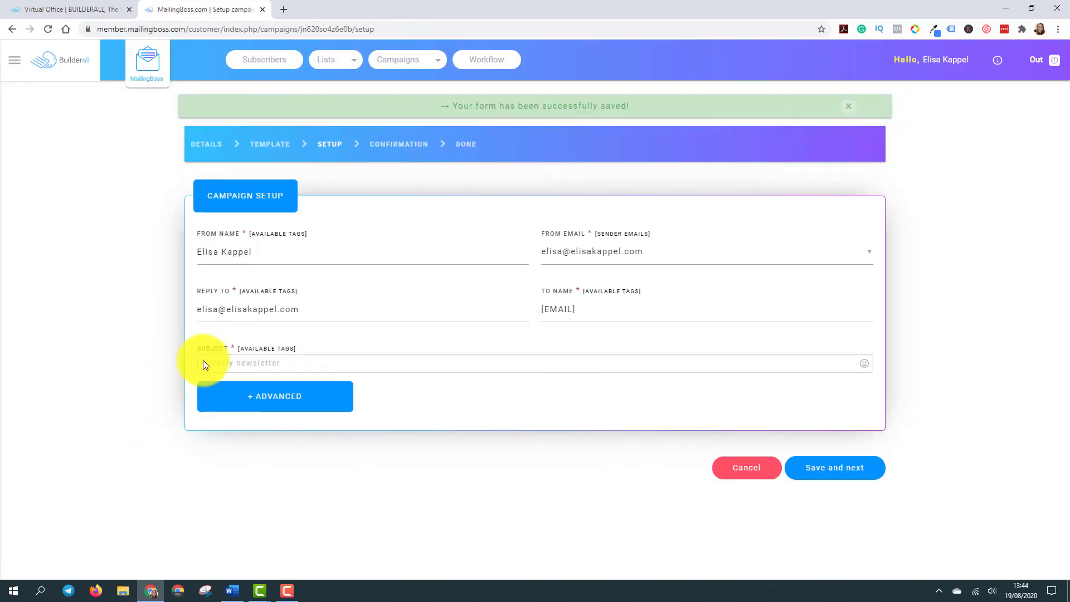
- Copy Email 1's subject line from the Word document
click(233, 591)
scroll(319, 323, up, 8)
scroll(319, 324, up, 2)
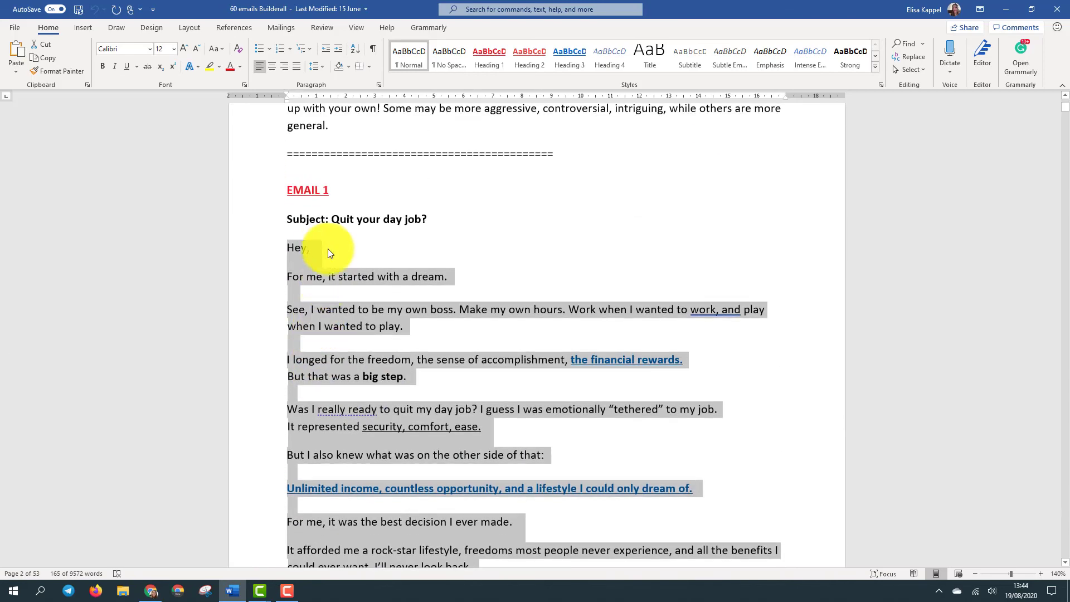
drag(332, 219, 425, 220)
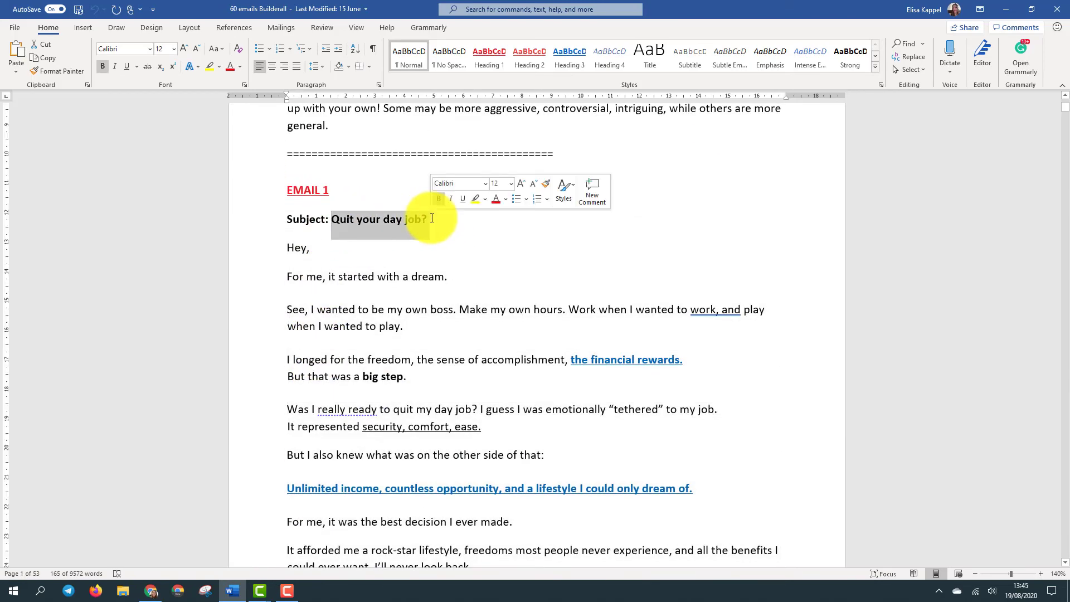
click(154, 589)
- Enter the subject 'Quit your day job?' followed by yum, laughing and money-face emojis
click(219, 364)
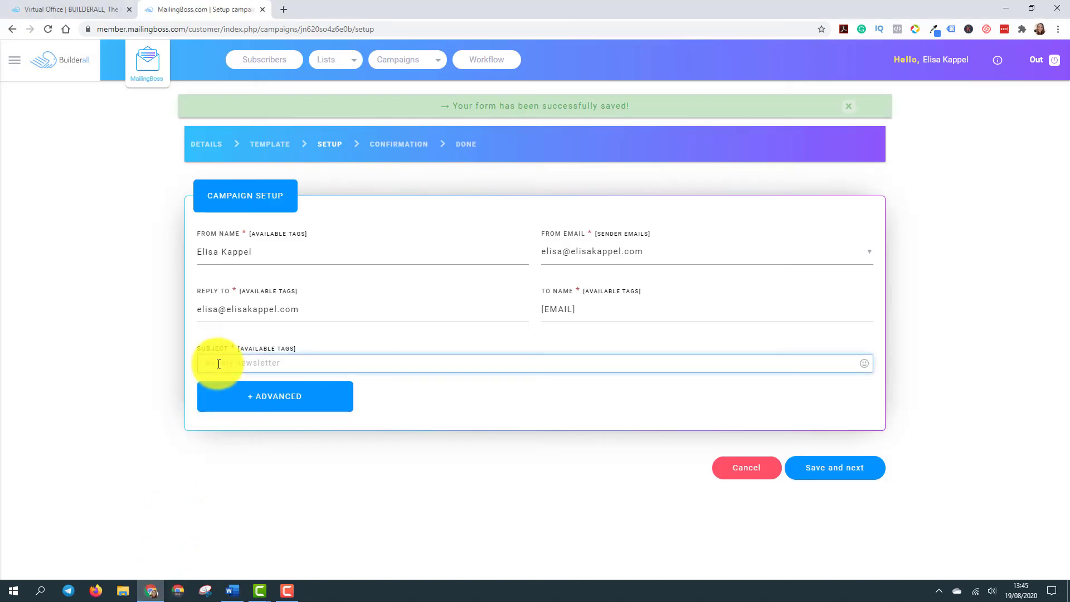
click(864, 368)
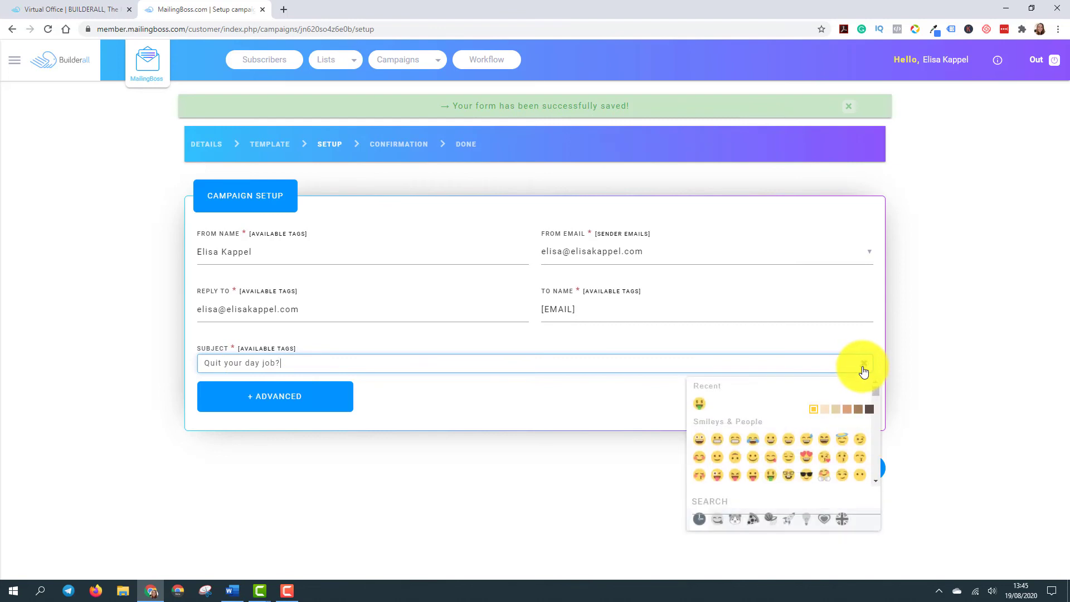
click(774, 461)
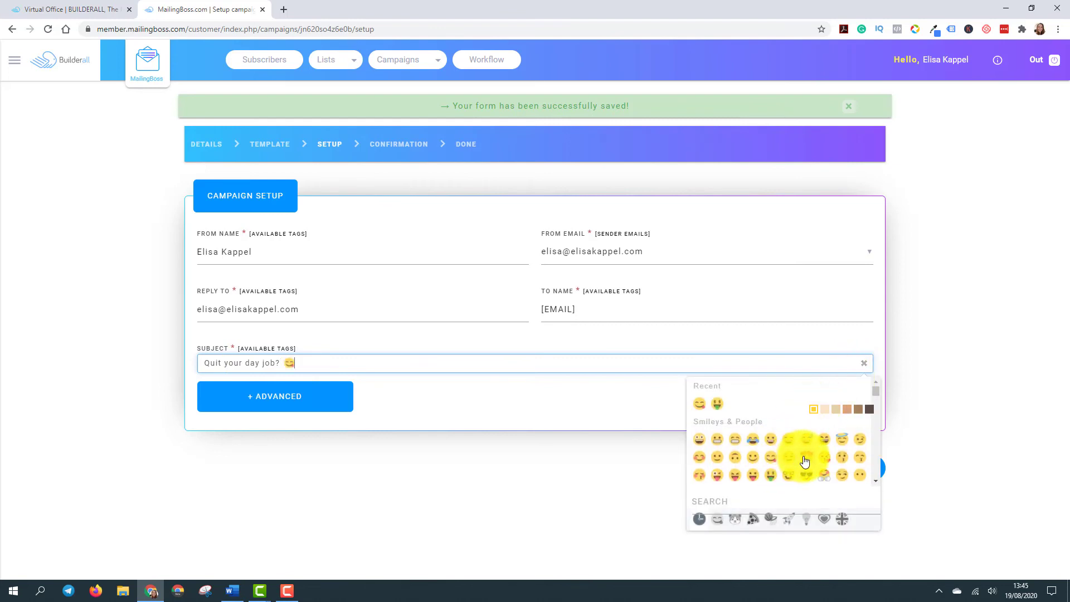
click(757, 442)
click(773, 479)
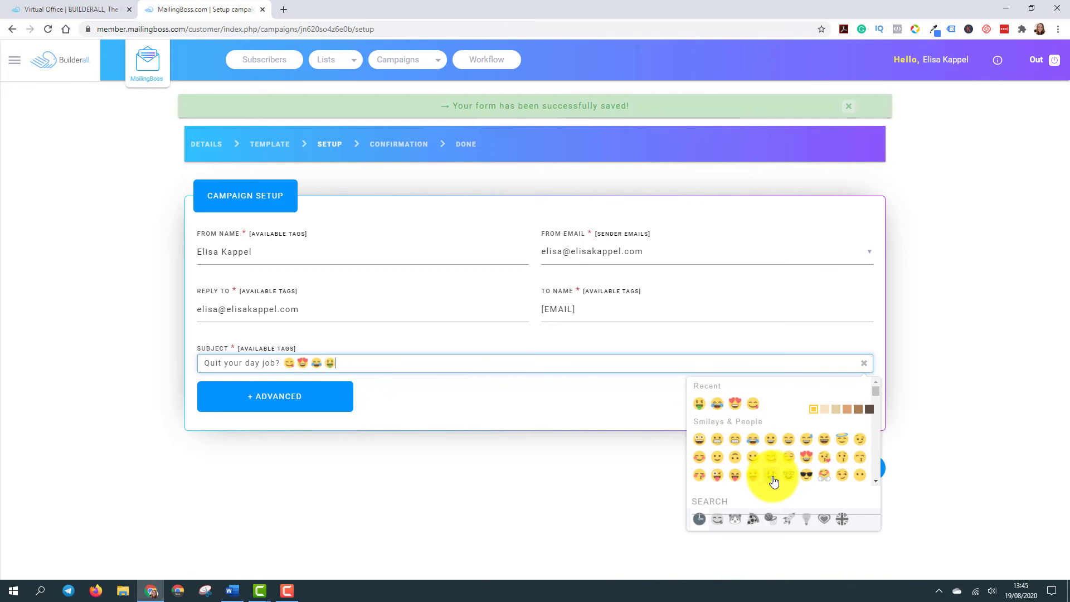
click(463, 413)
- Select the sender name in From Name, then move to the To Name field
mouse_move(195, 253)
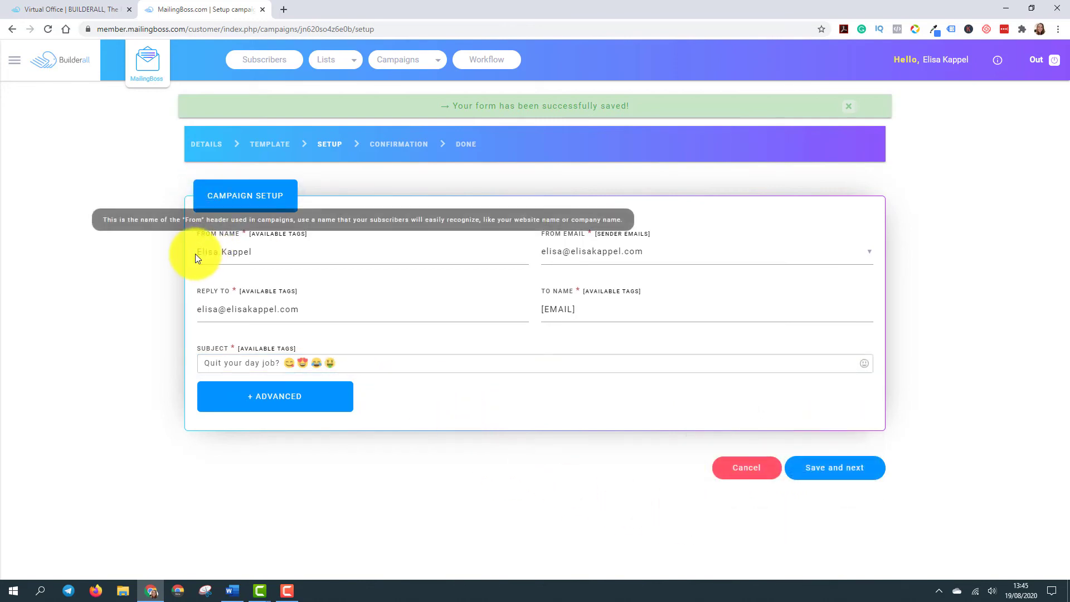
drag(196, 253, 269, 251)
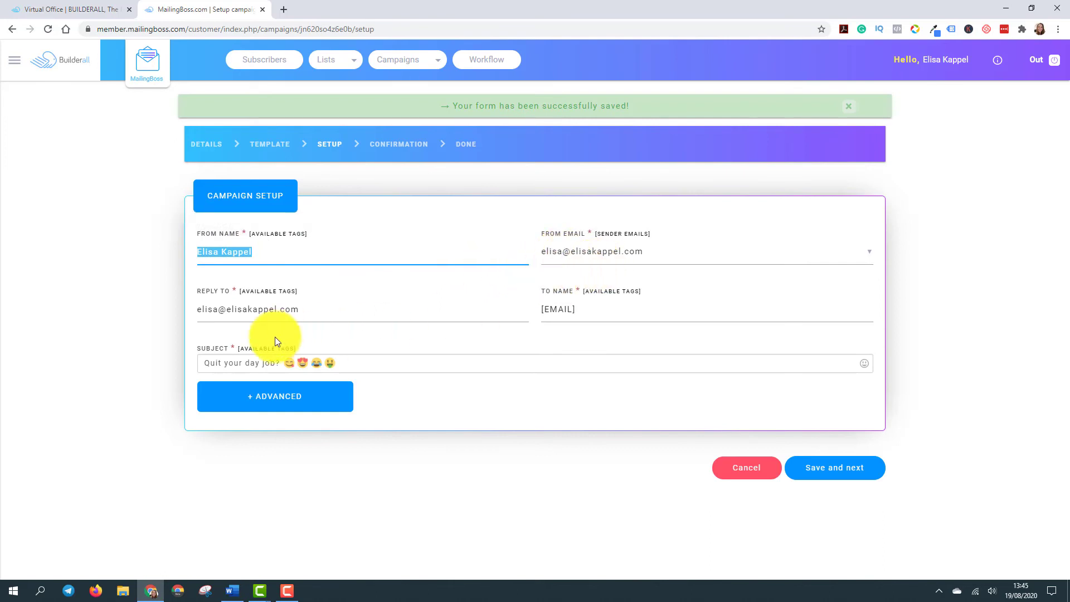
click(554, 310)
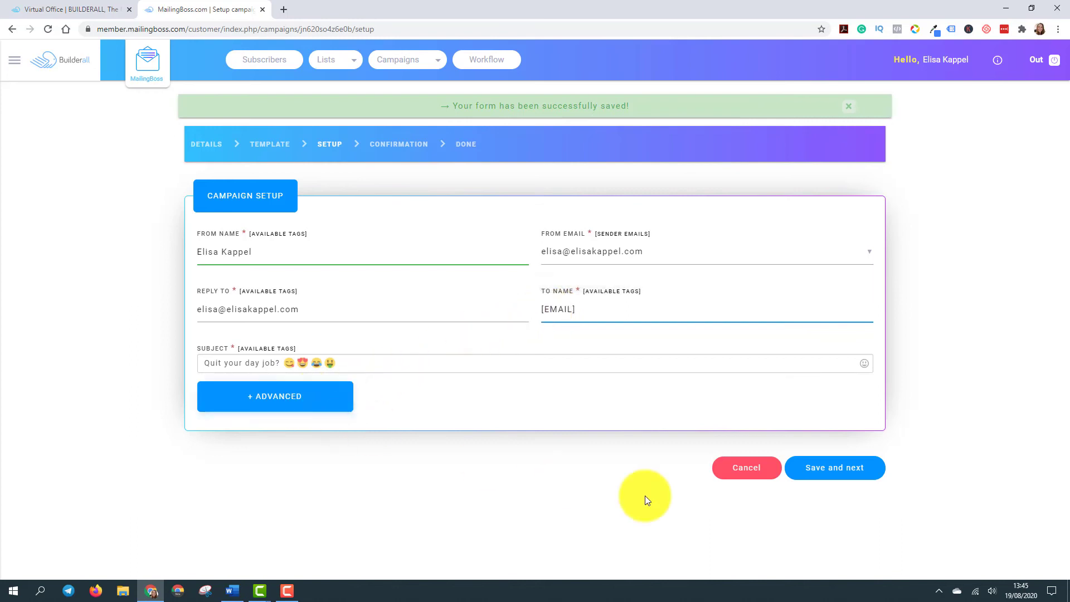
- Continue to Confirmation and set Send at to 19 August 2020, 3:35 PM
click(828, 478)
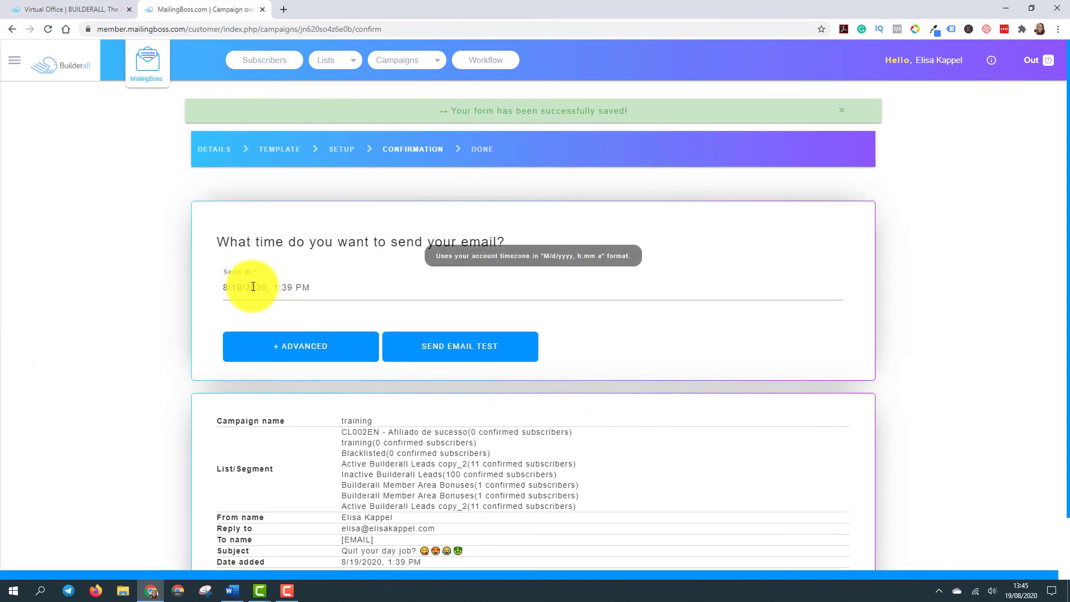
click(253, 287)
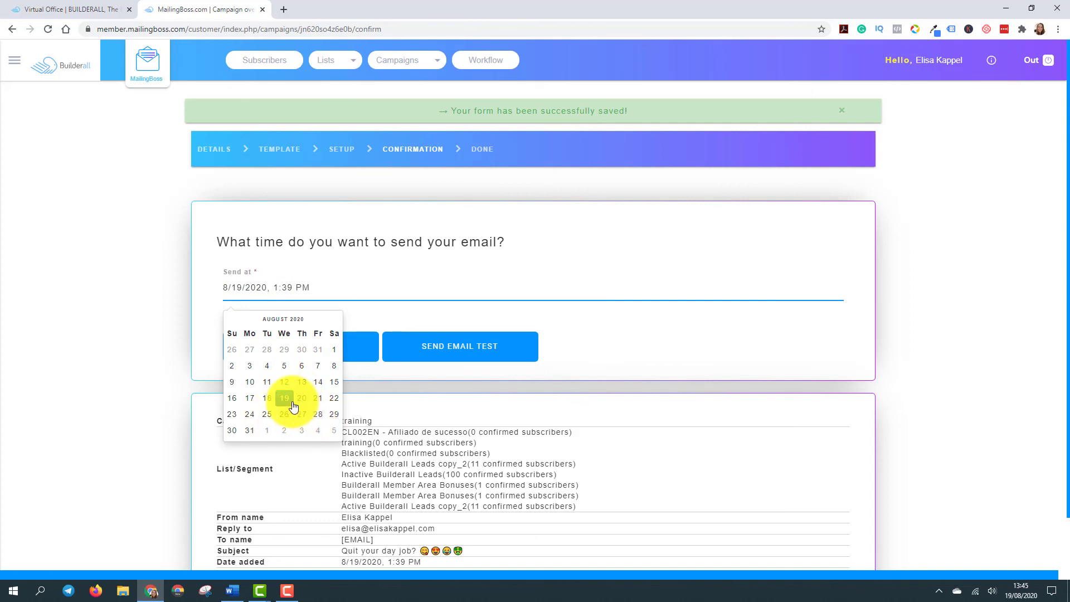
click(284, 361)
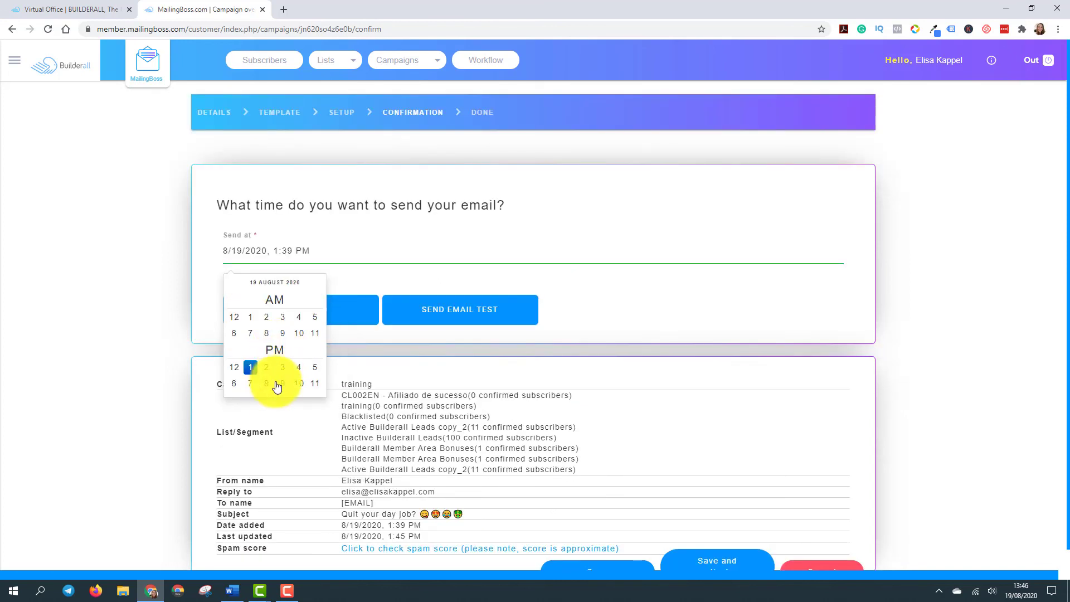
click(283, 367)
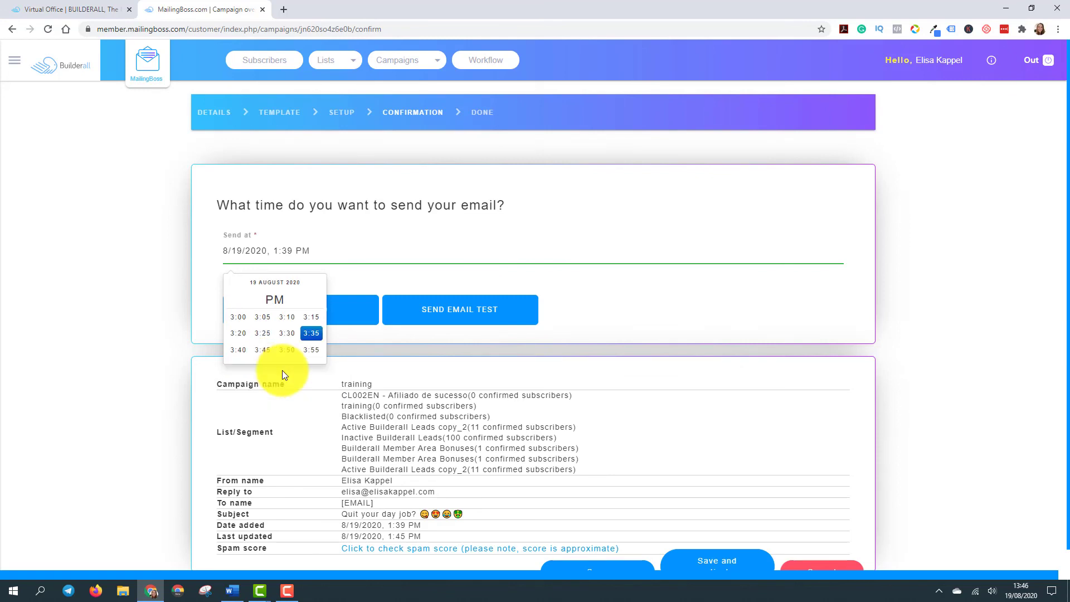
click(310, 336)
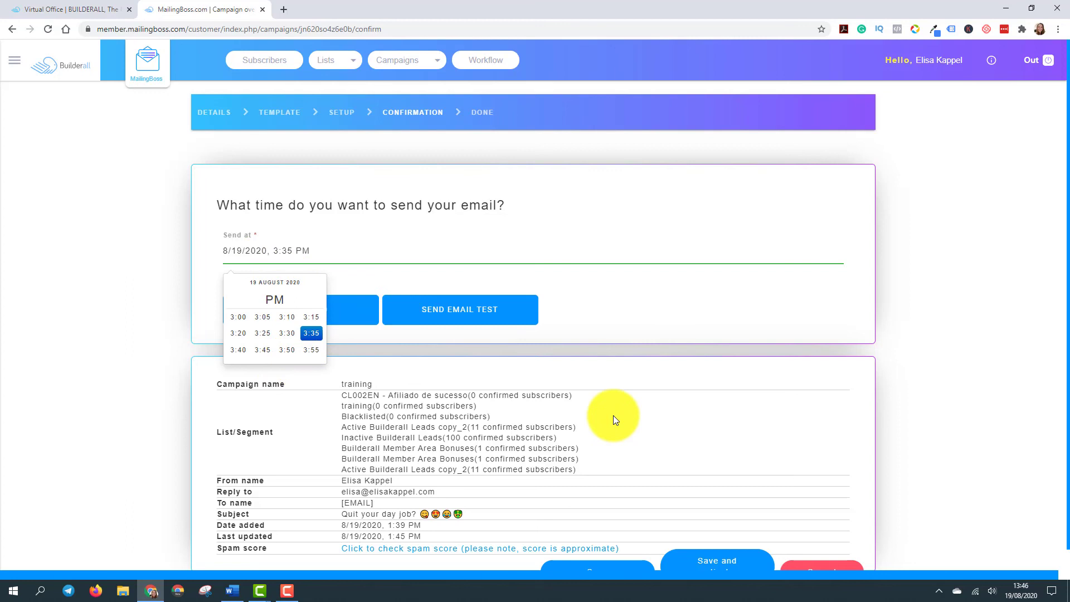
scroll(585, 406, down, 1)
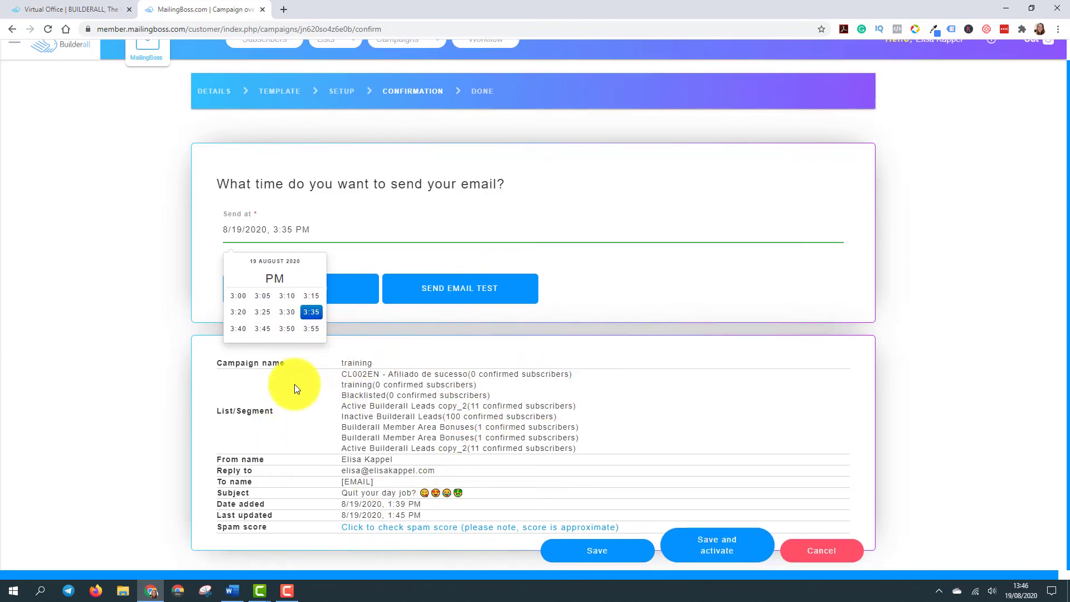
click(379, 417)
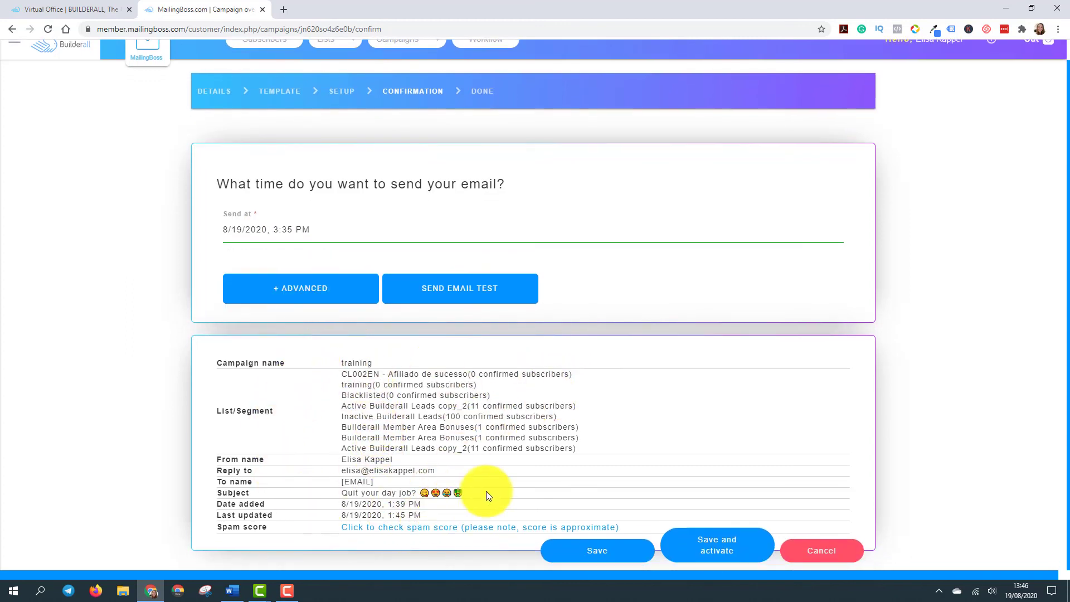